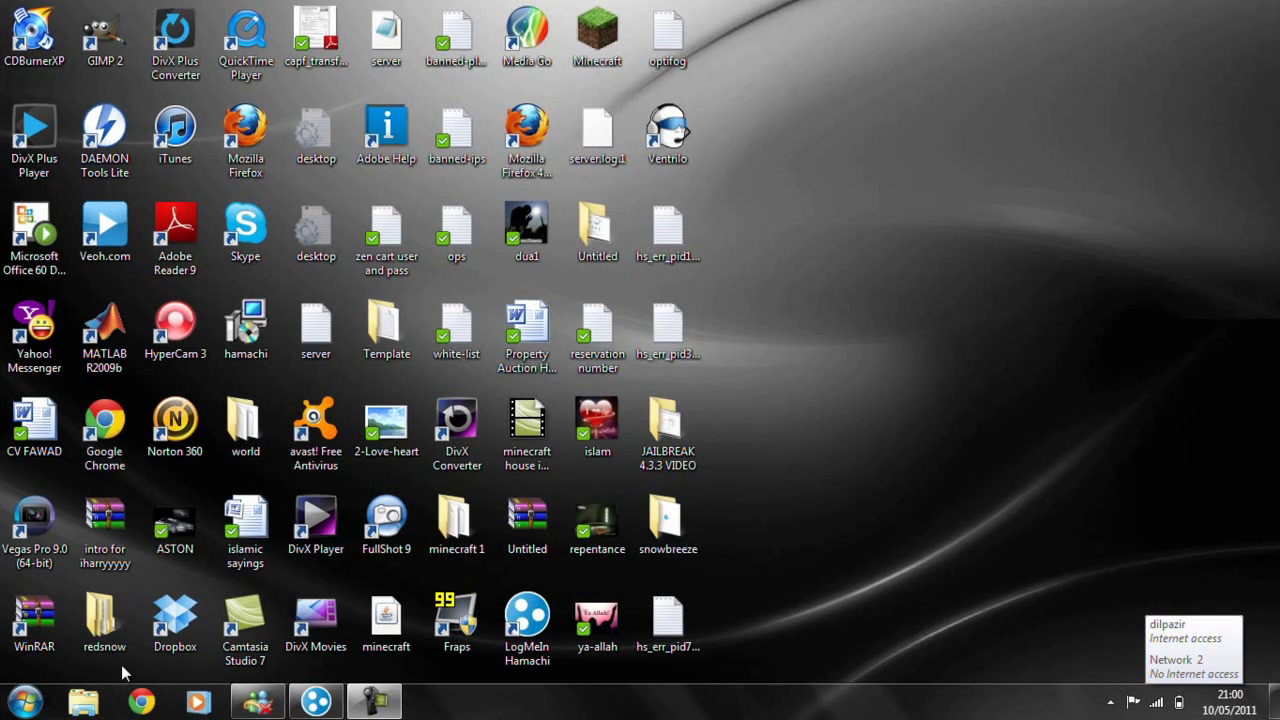
Open the server folder on Local Disk (D:).
click(24, 700)
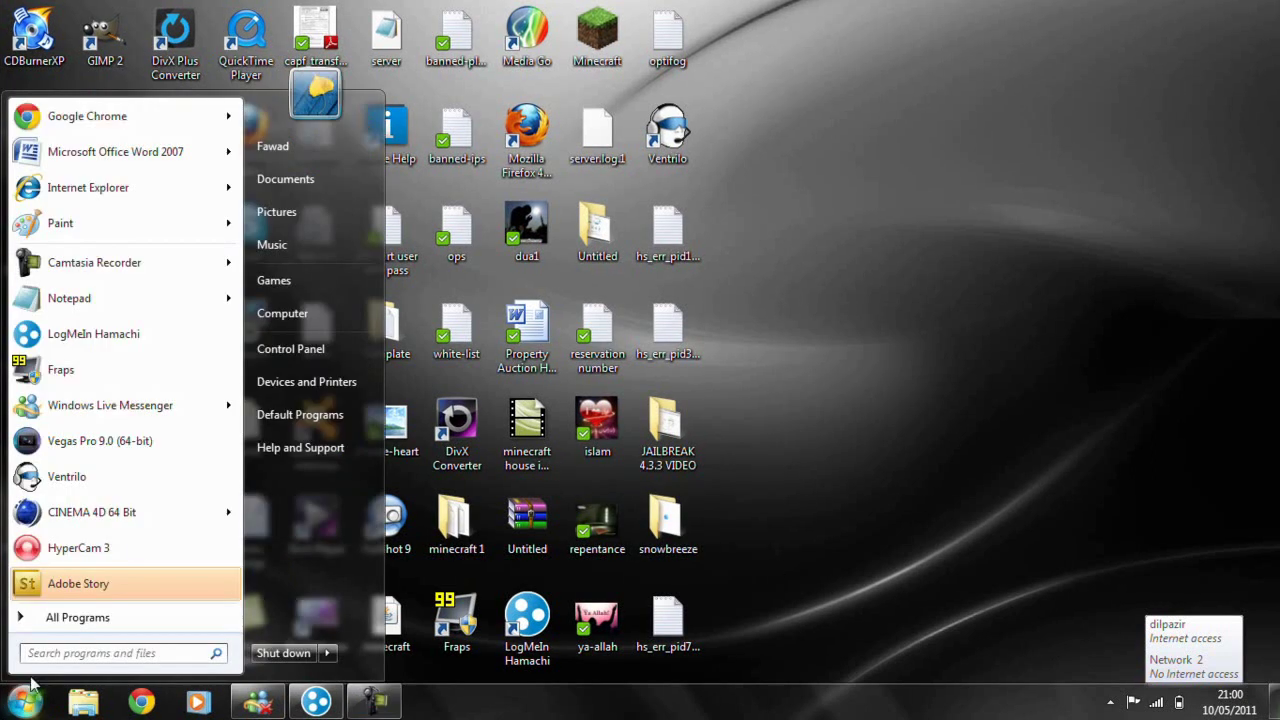
click(333, 318)
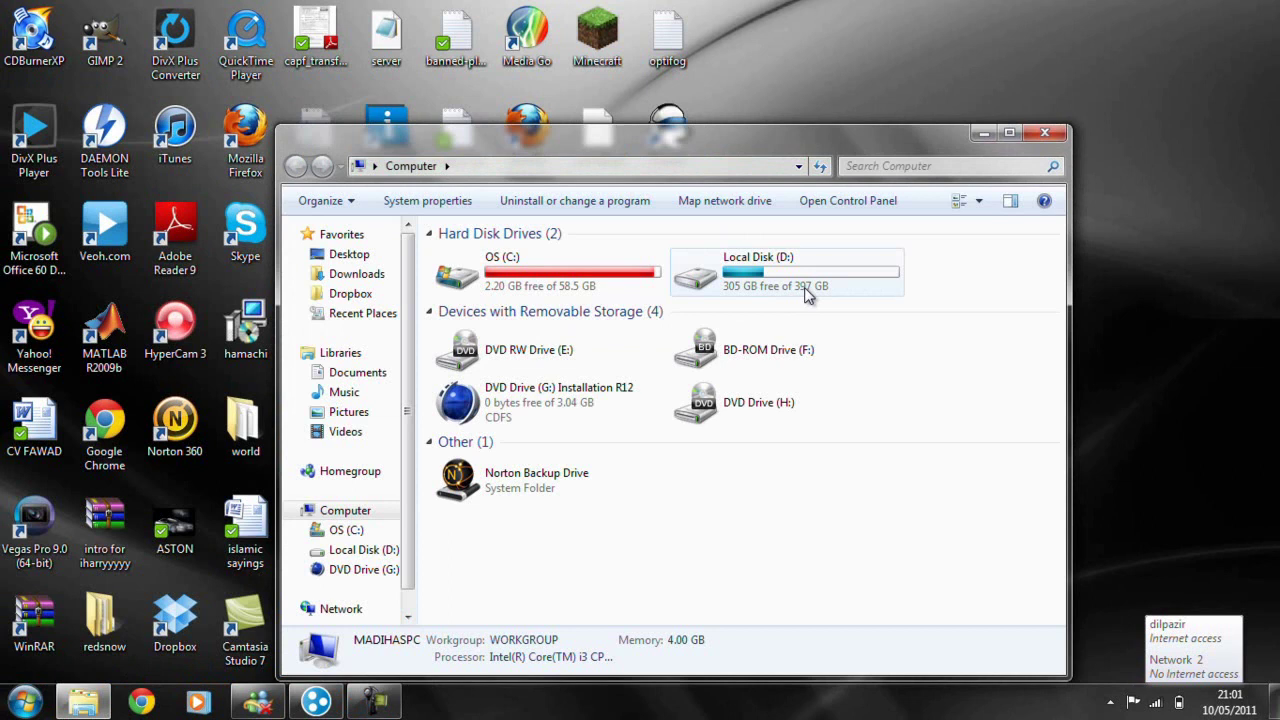
double_click(806, 290)
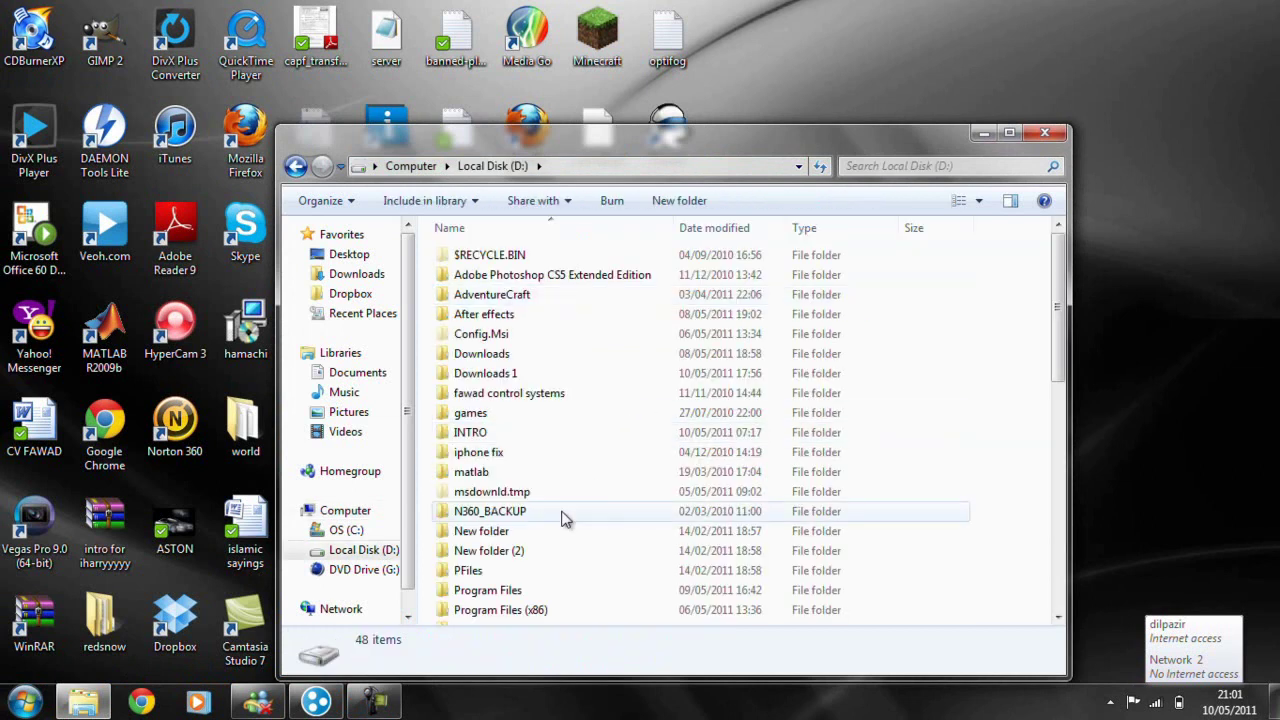
scroll(584, 543, down, 2)
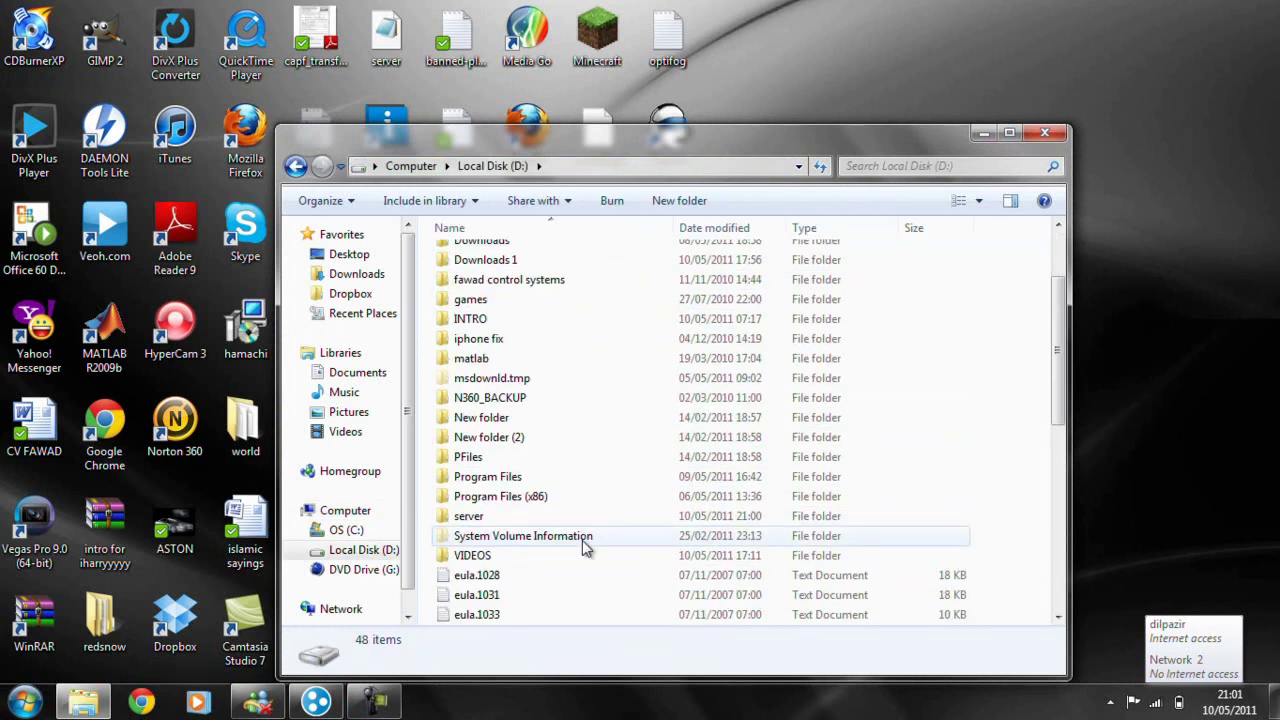
double_click(522, 512)
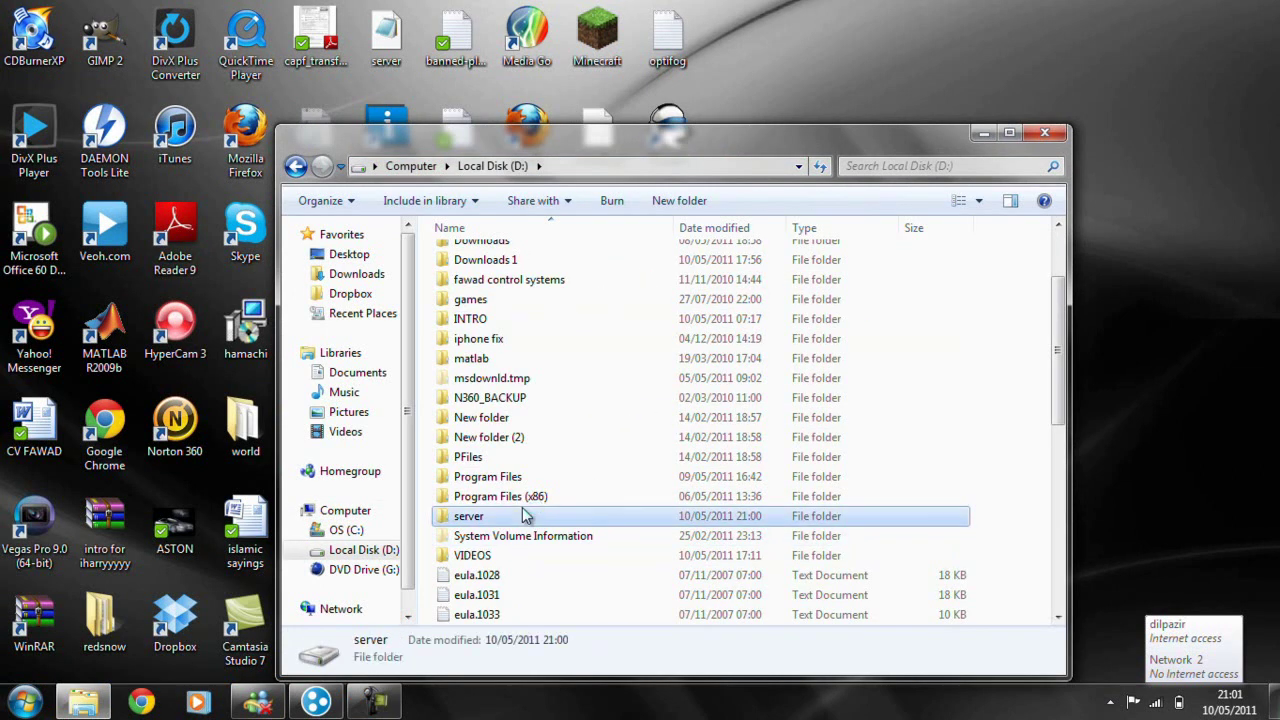
Open a second Computer window and go to the %appdata% location in it.
click(24, 692)
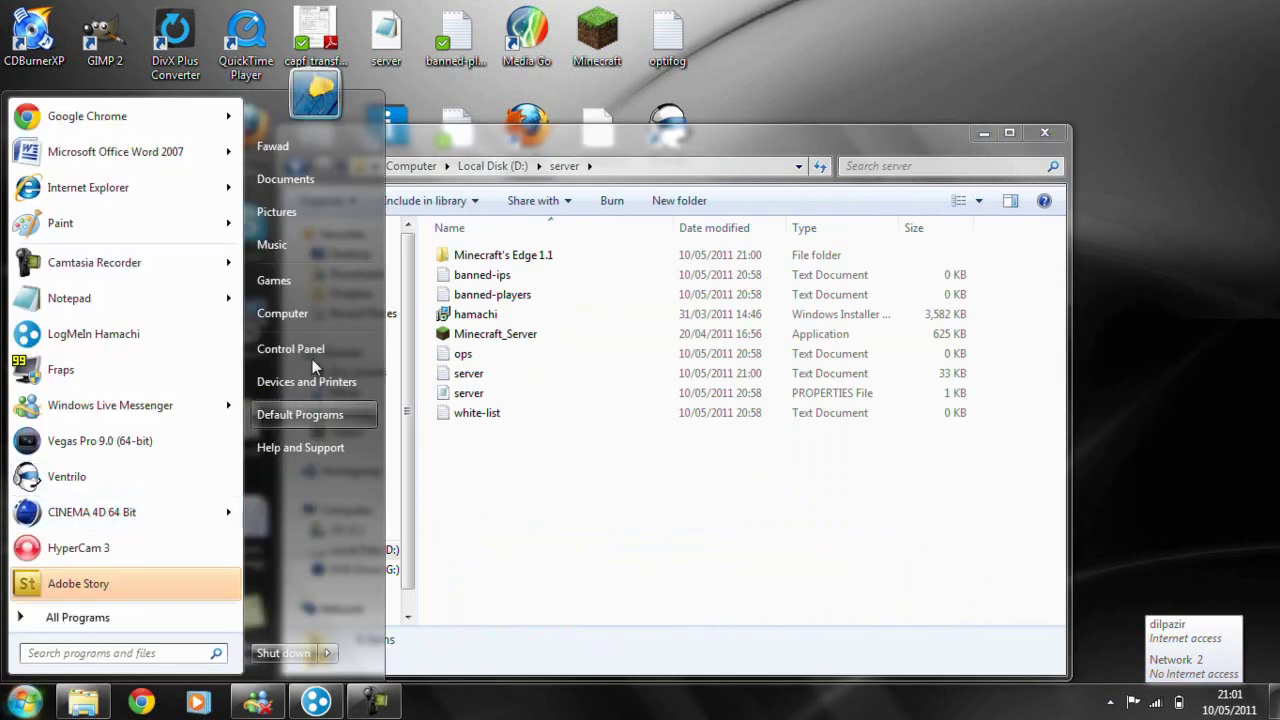
click(315, 304)
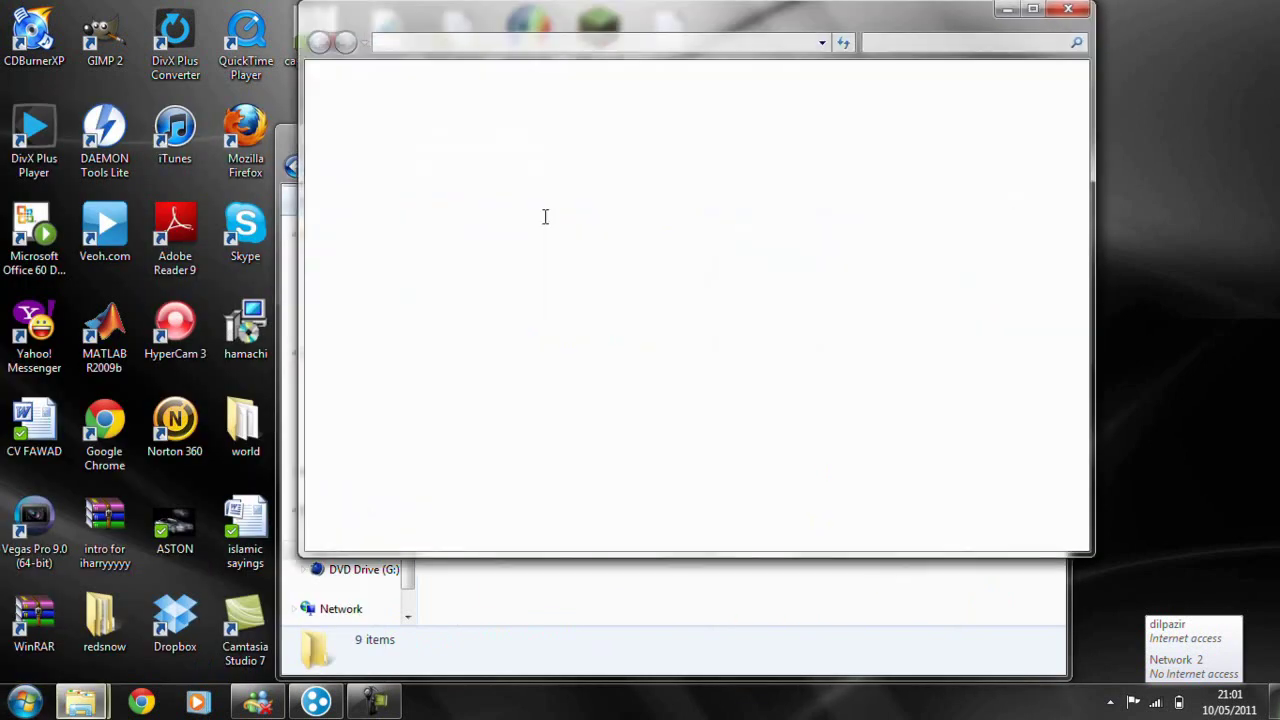
double_click(617, 39)
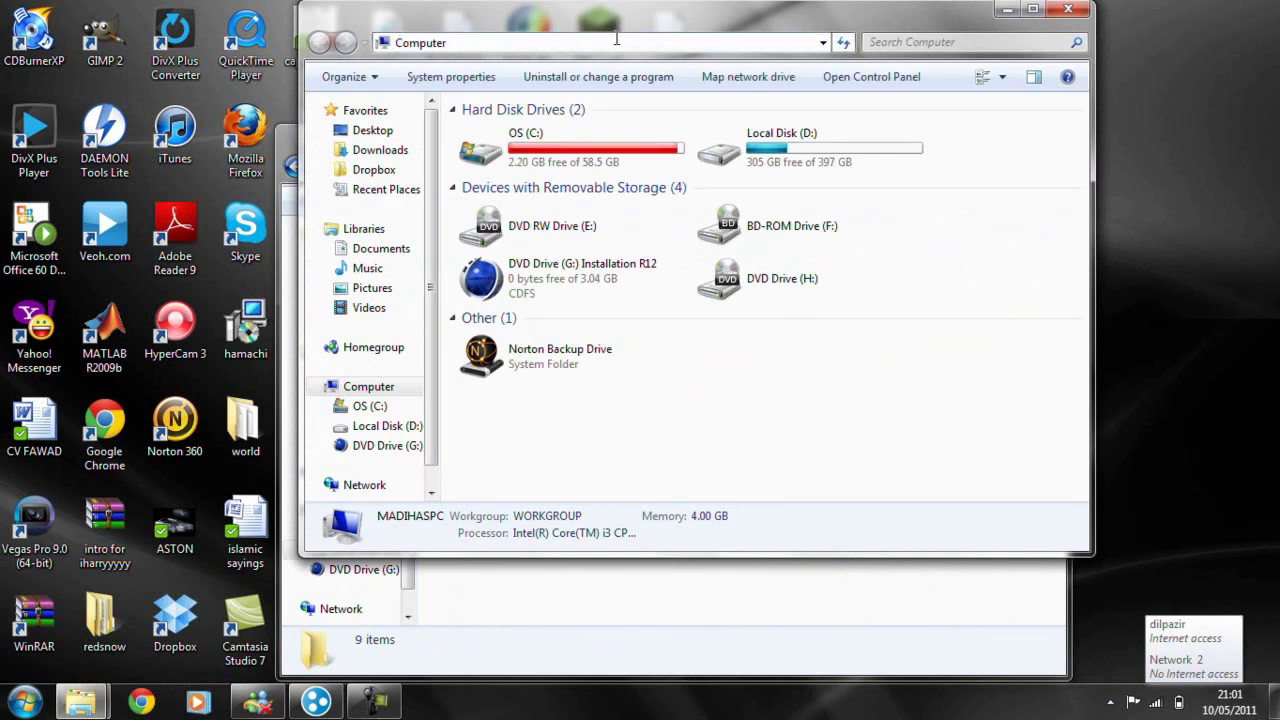
double_click(617, 39)
text(%app)
key(Down)
key(Return)
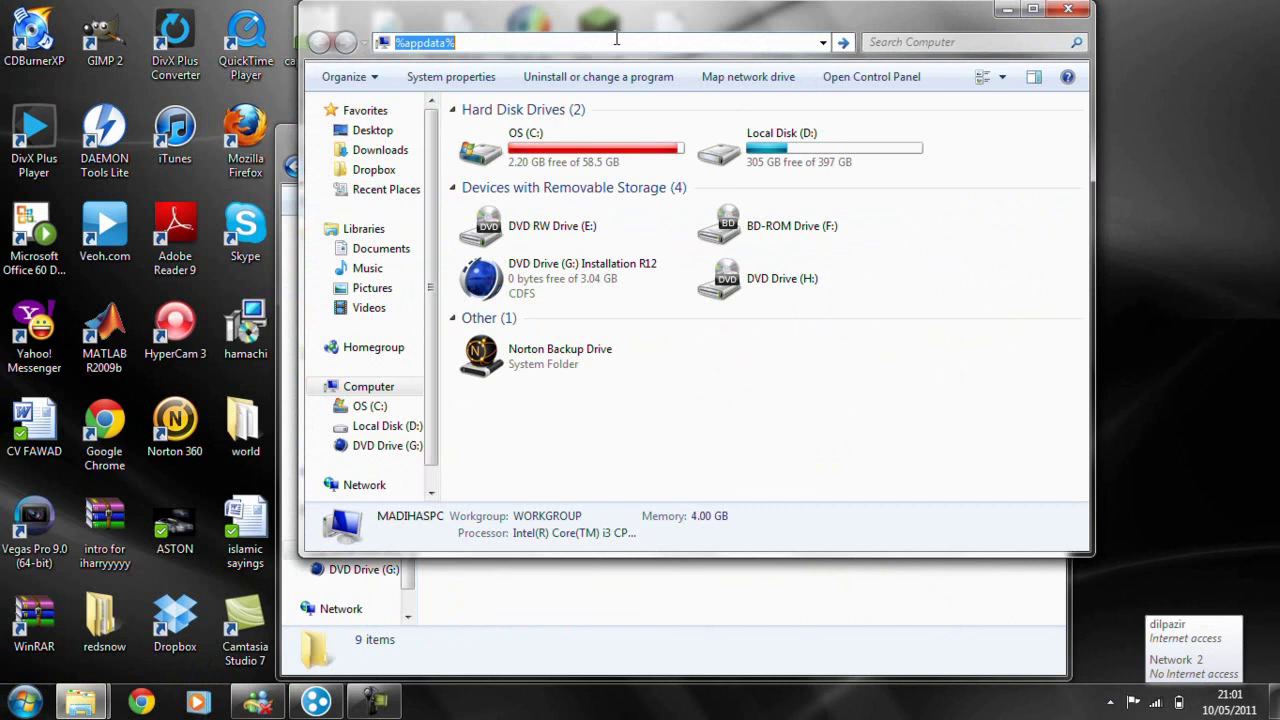
Open the saves folder inside .minecraft and move its window so the server folder's window is accessible.
click(640, 135)
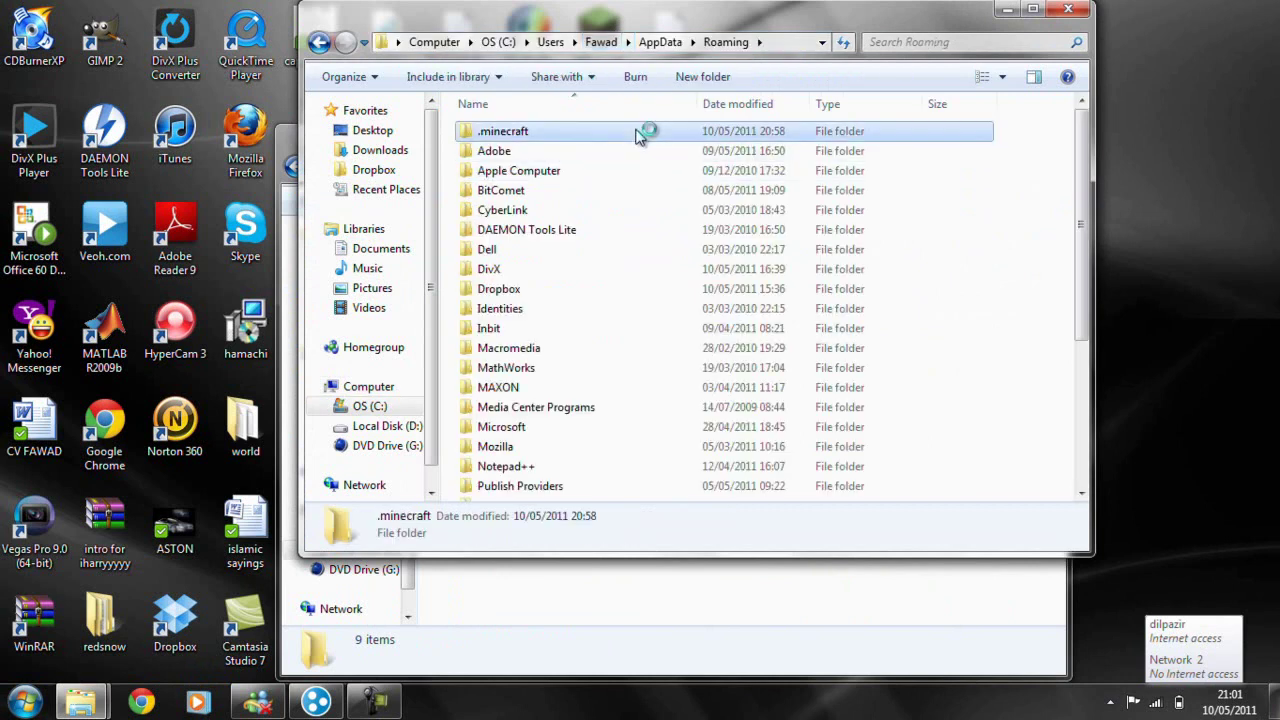
double_click(636, 134)
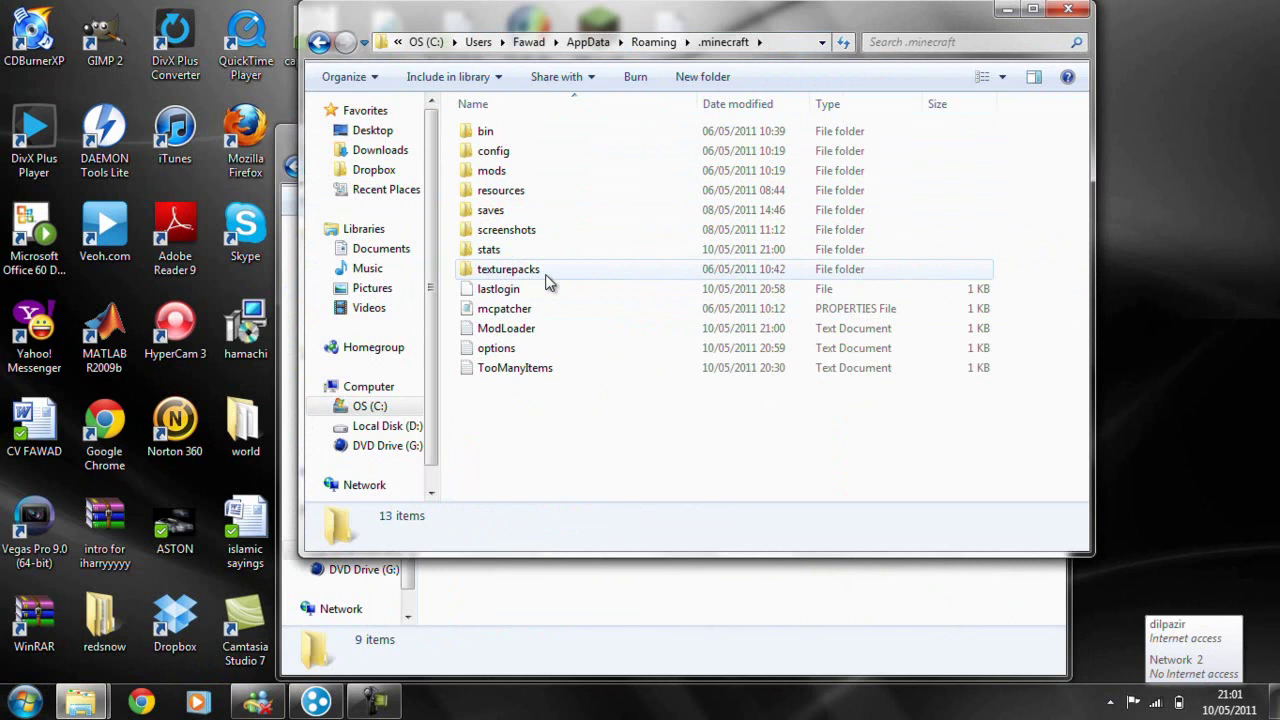
click(560, 211)
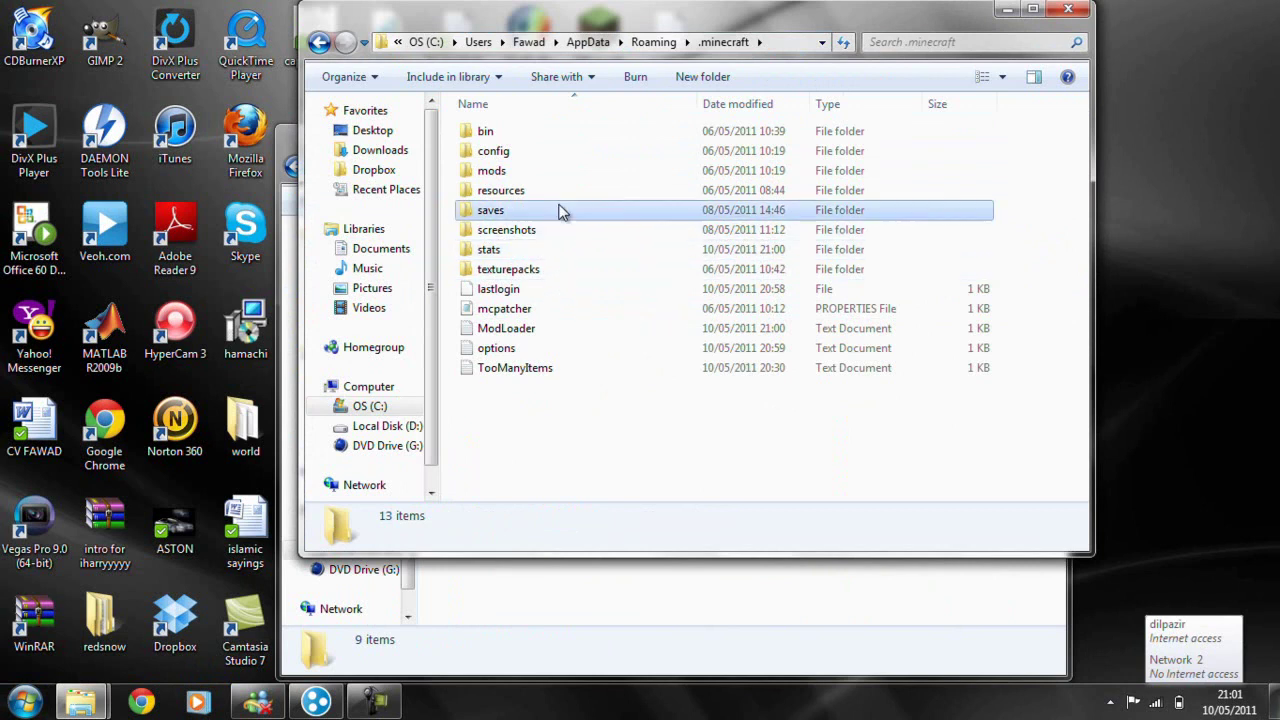
double_click(560, 211)
drag(787, 417, 490, 122)
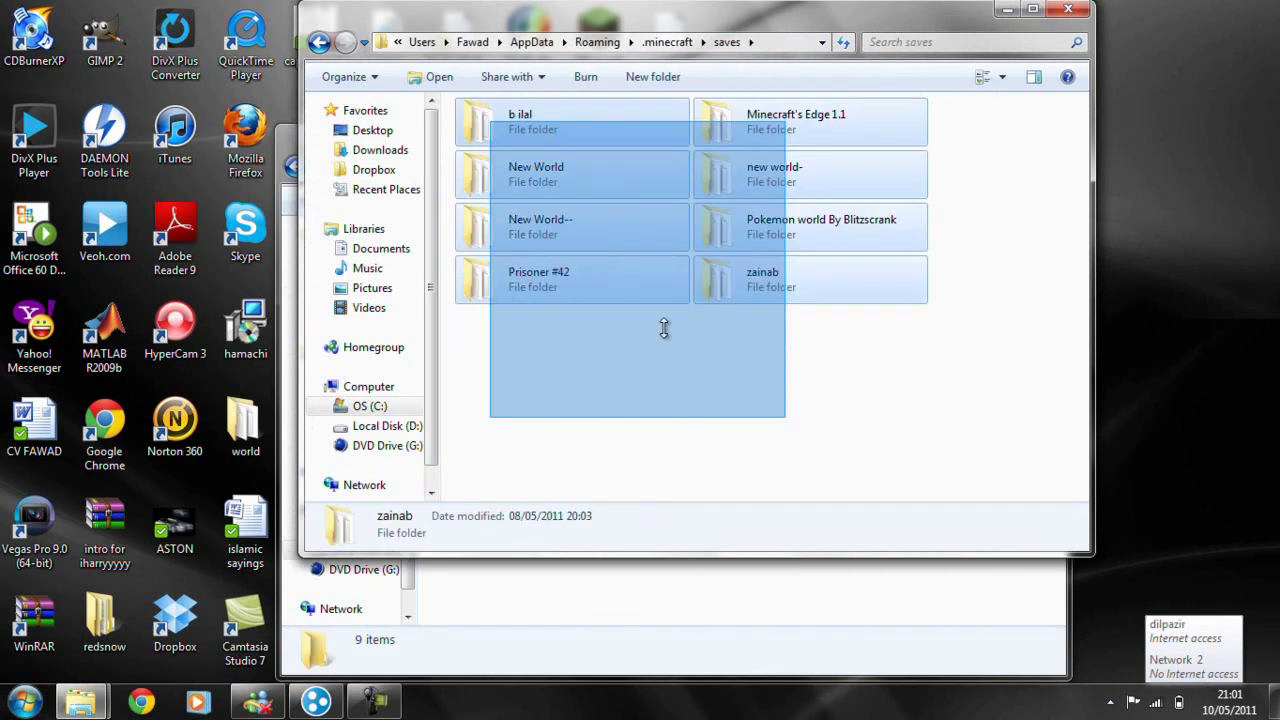
drag(663, 328, 712, 398)
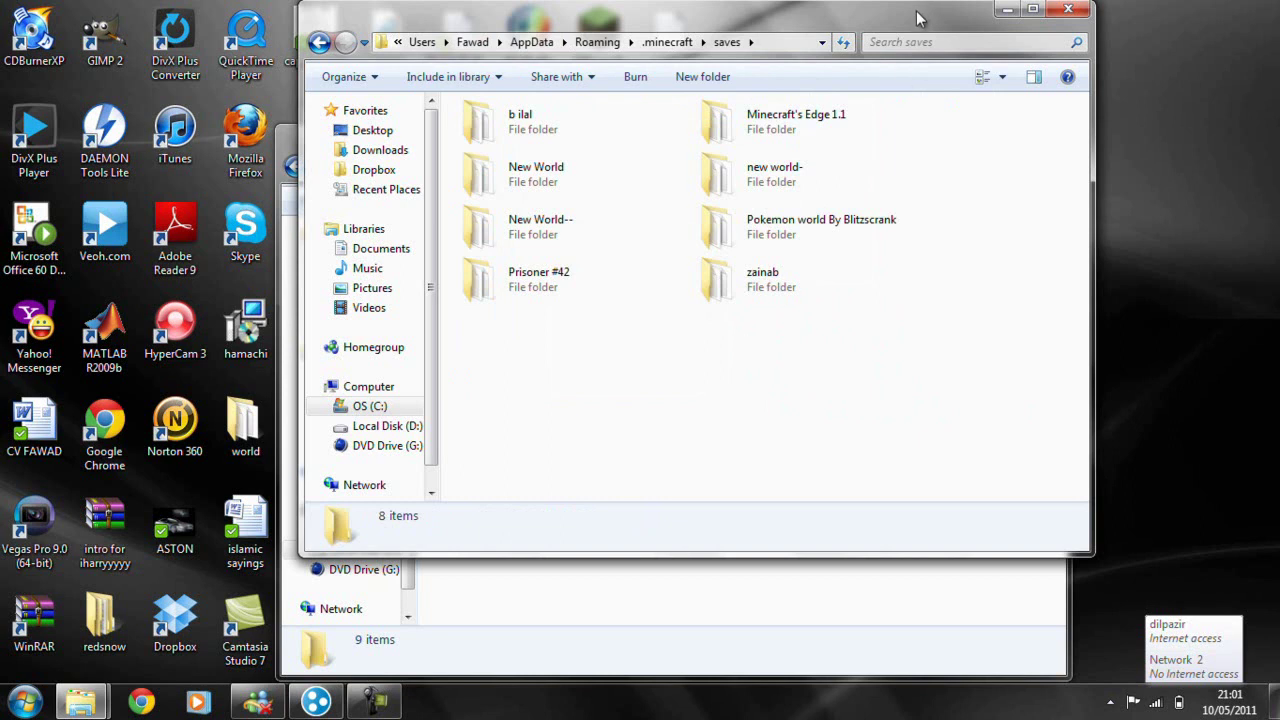
drag(918, 18, 744, 312)
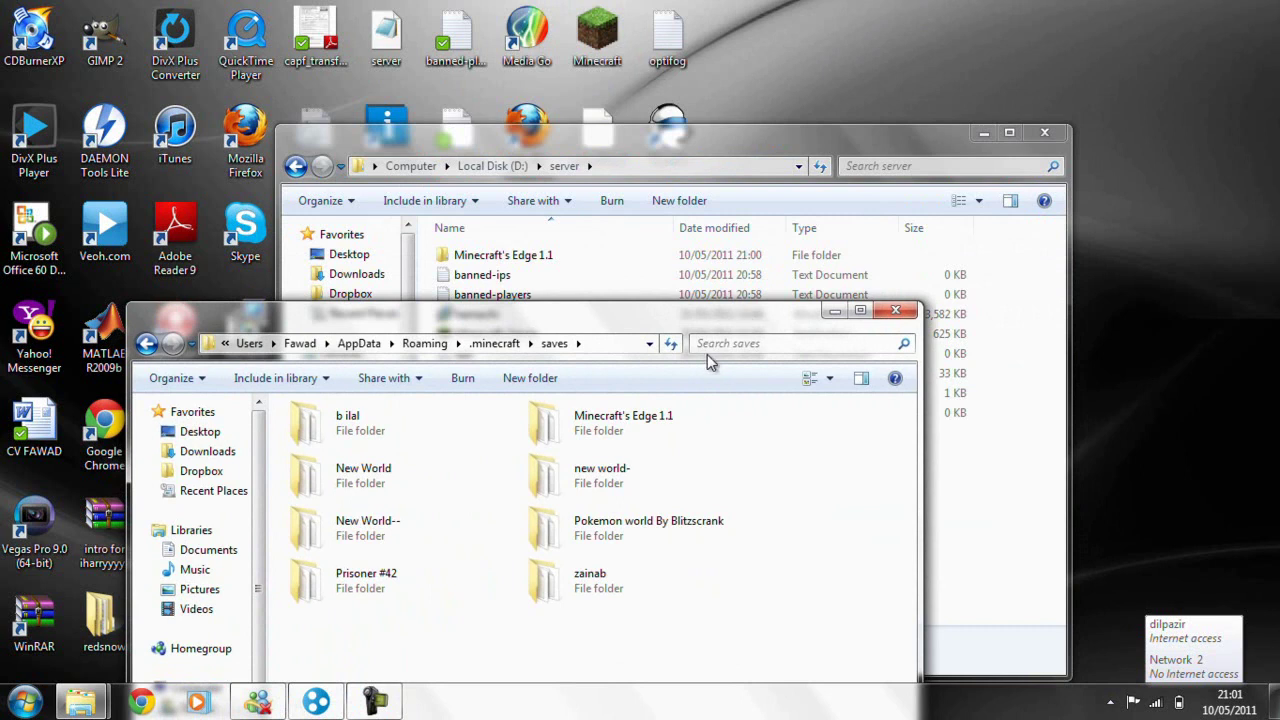
Delete the Minecraft's Edge 1.1 world folder from the server folder.
click(596, 254)
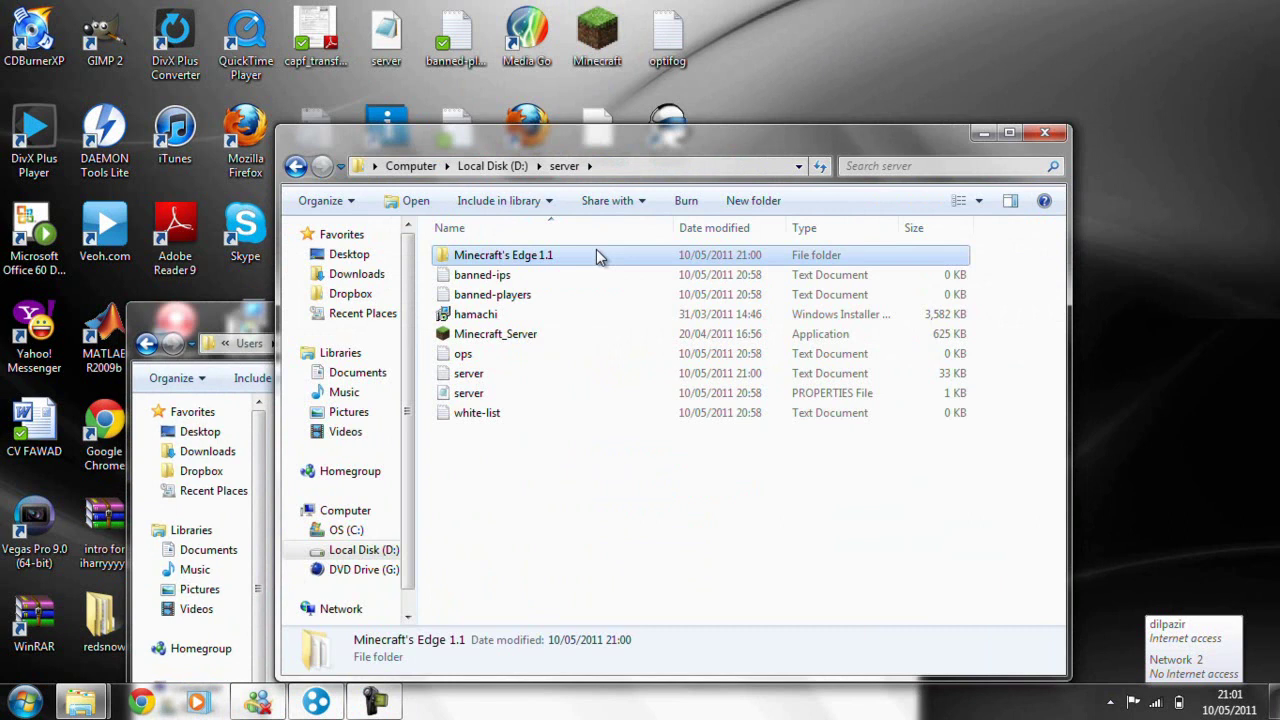
key(Delete)
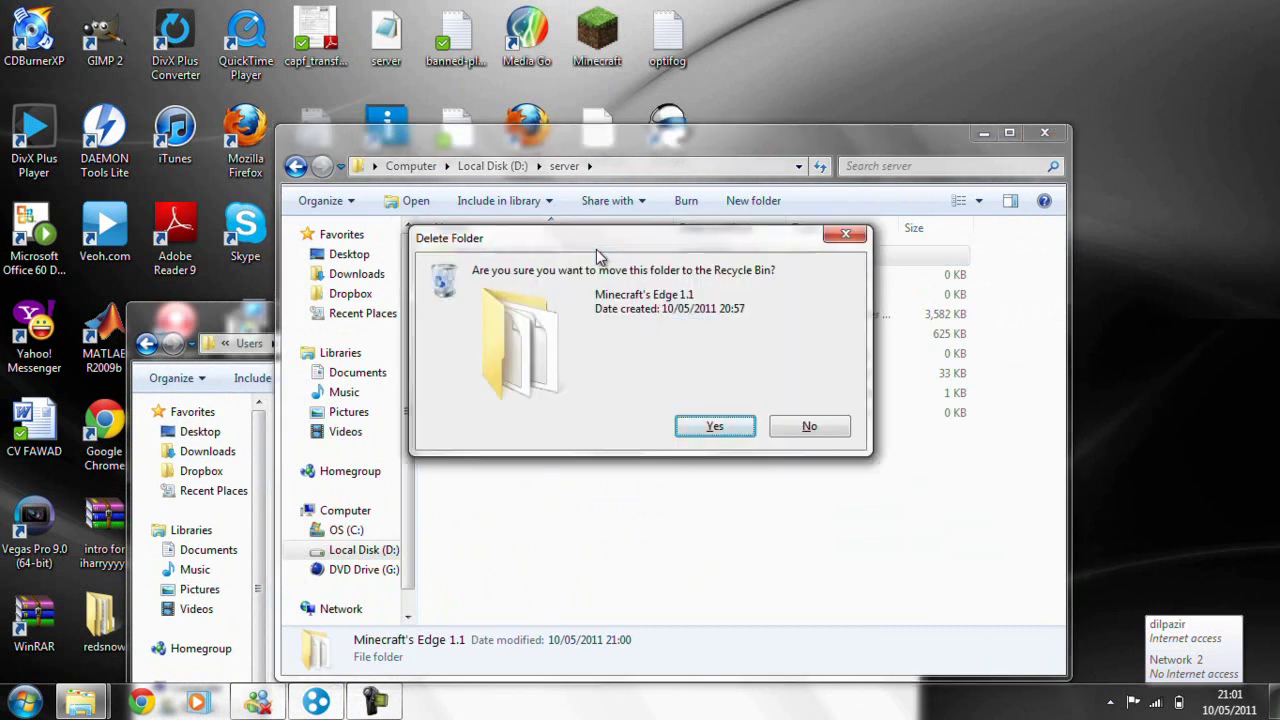
key(Return)
Copy the Pokemon world By Blitzscrank folder from saves into the server folder.
click(245, 333)
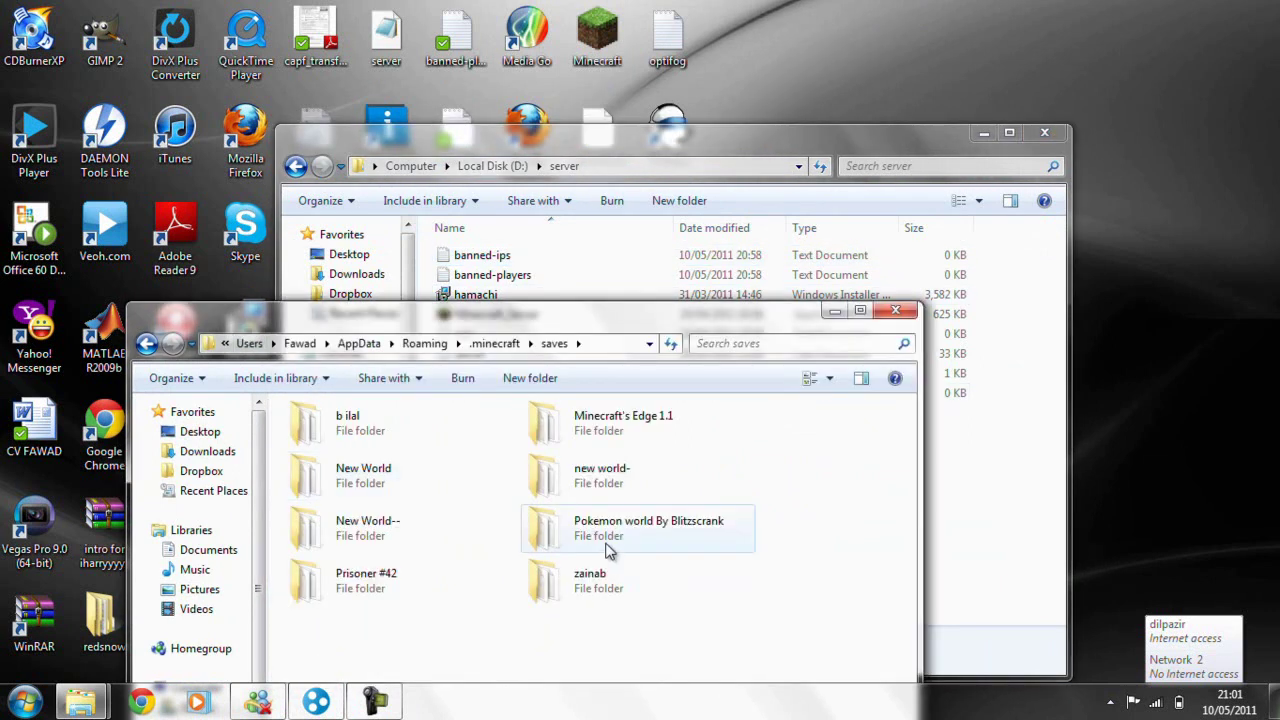
mouse_move(607, 548)
click(660, 548)
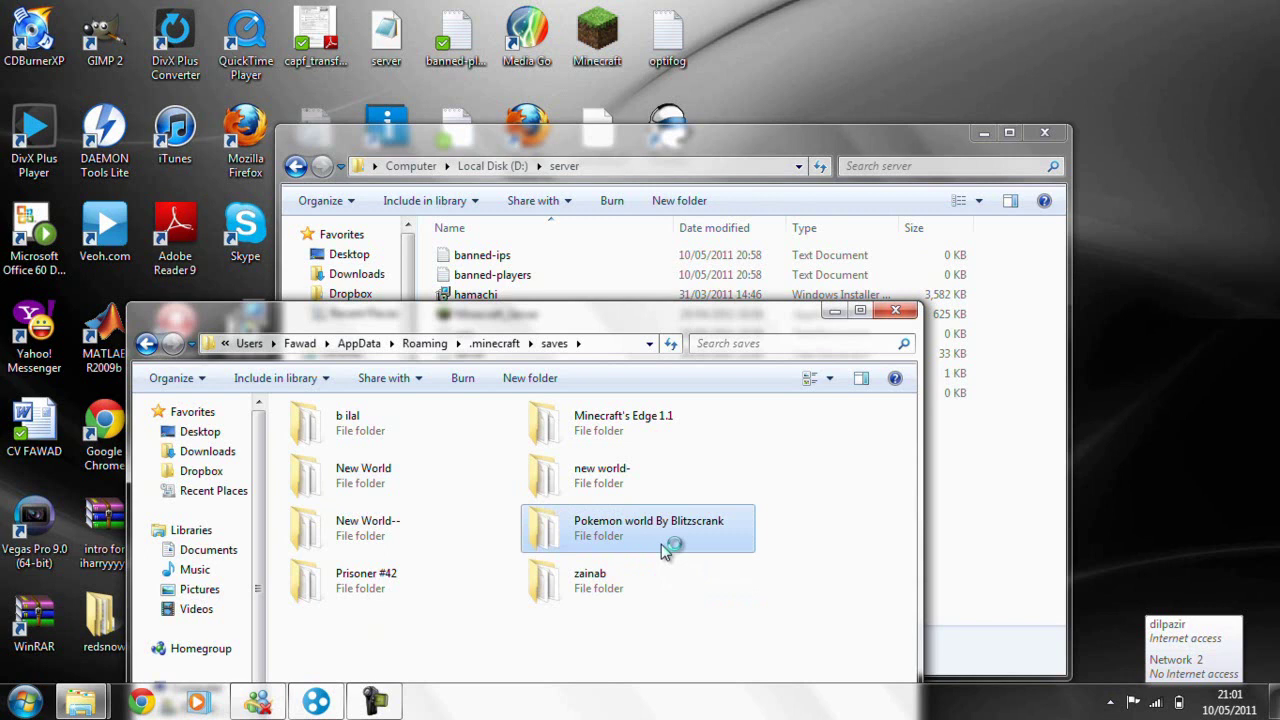
right_click(660, 548)
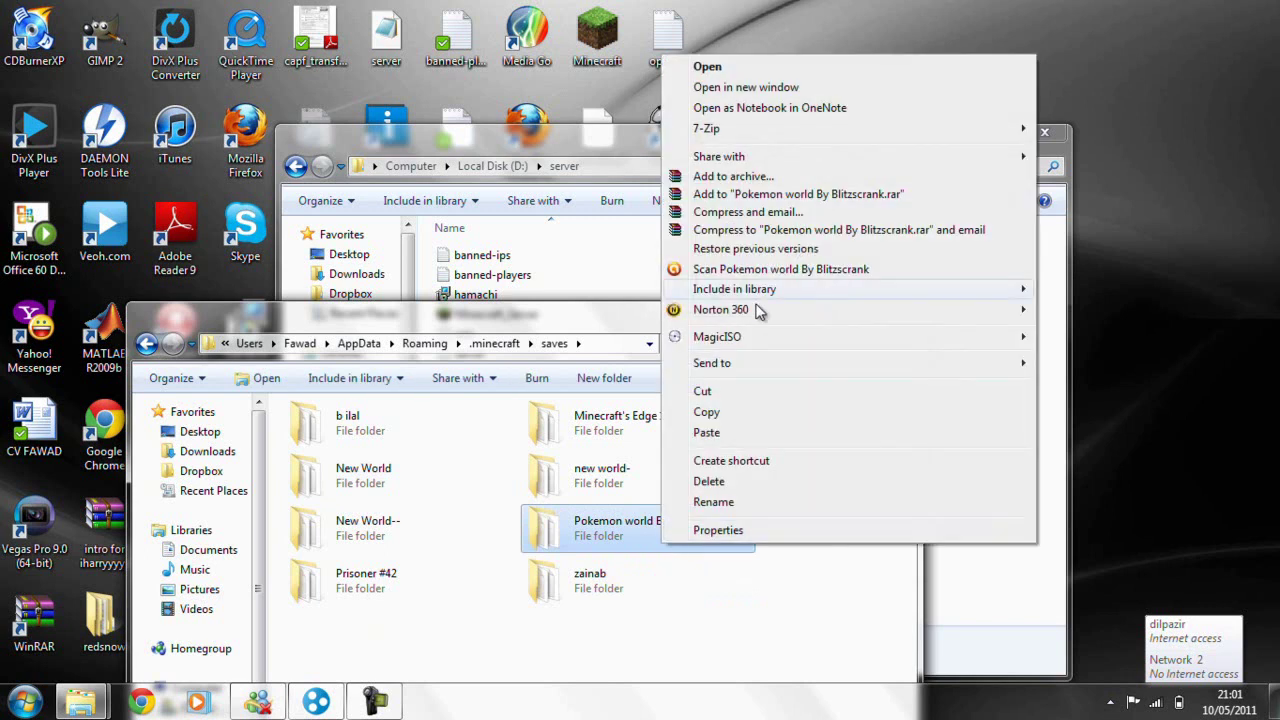
click(743, 414)
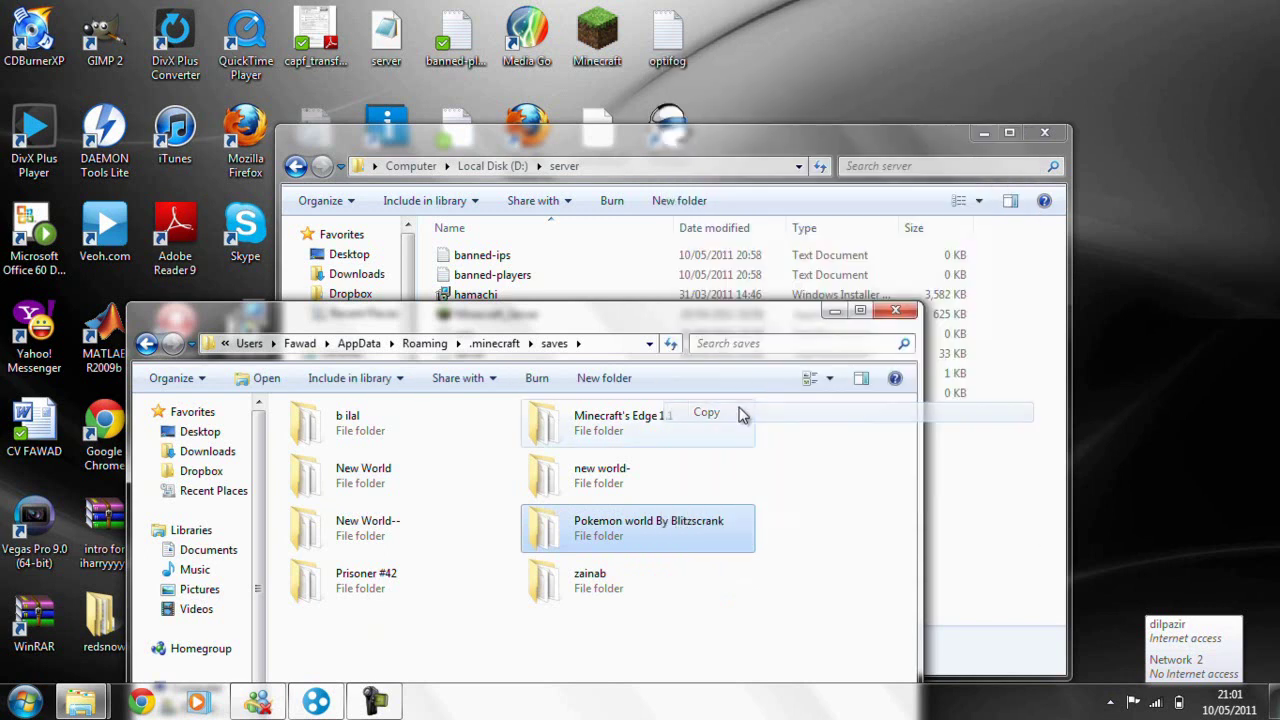
click(1036, 520)
right_click(1036, 520)
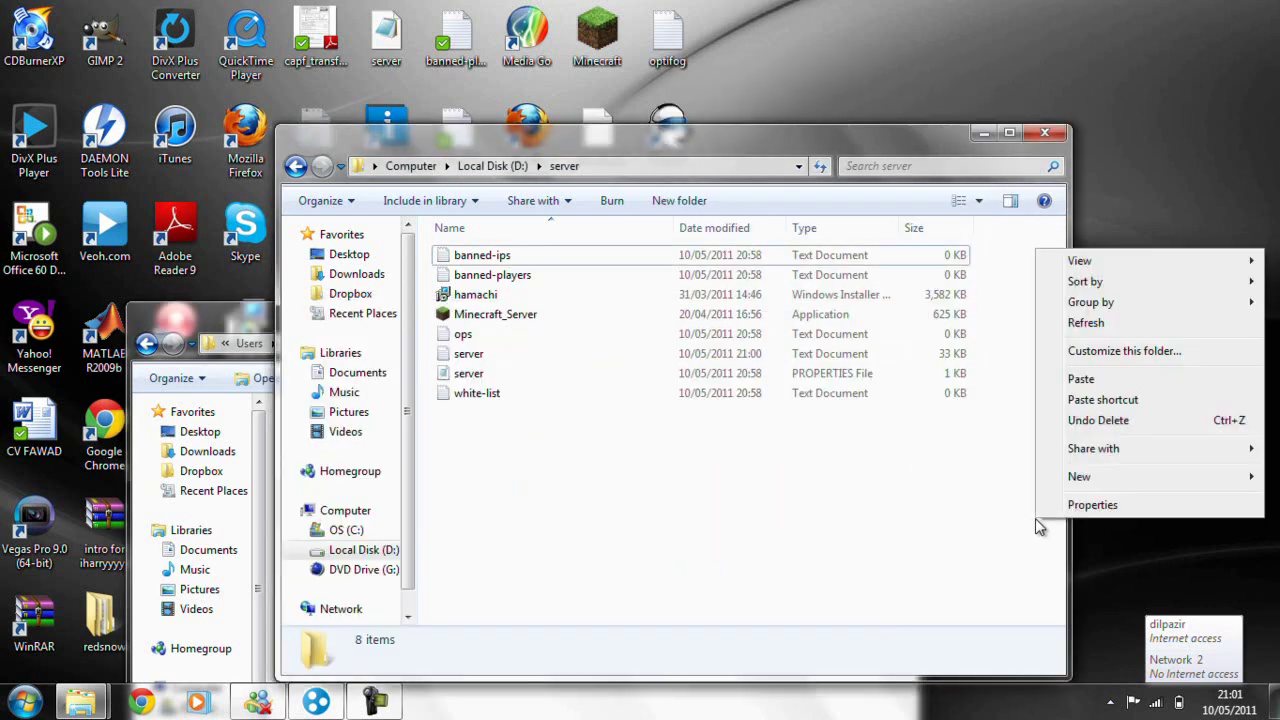
click(1115, 378)
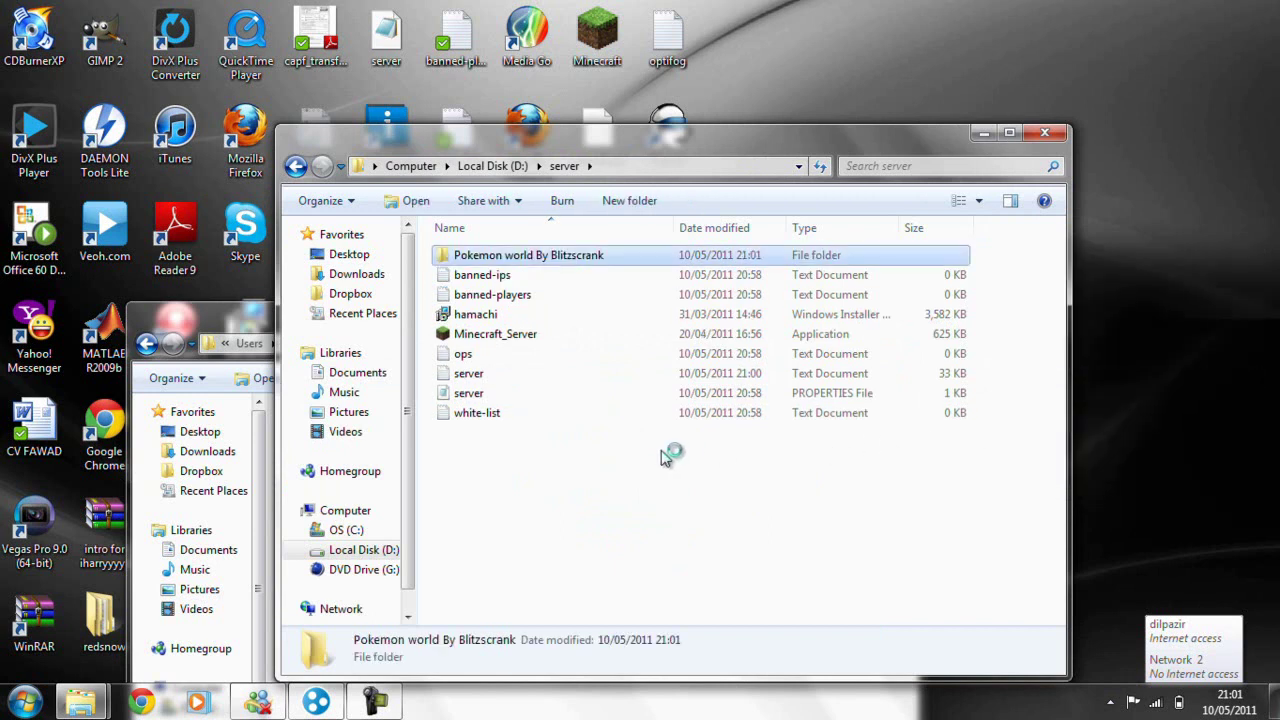
Shorten the copied world folder's name to Pokemon world By Blitz and return to the server folder.
click(623, 258)
right_click(623, 258)
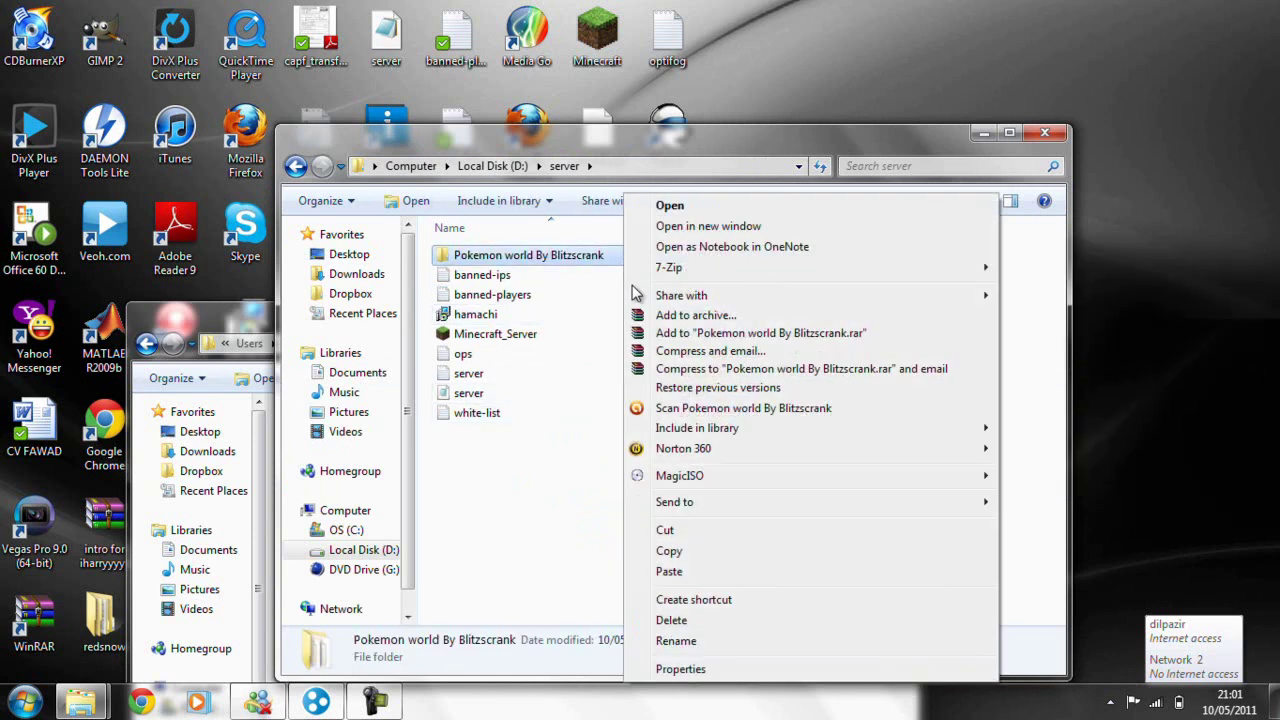
click(677, 641)
key(End)
key(BackSpace)
key(BackSpace)
key(BackSpace)
key(BackSpace)
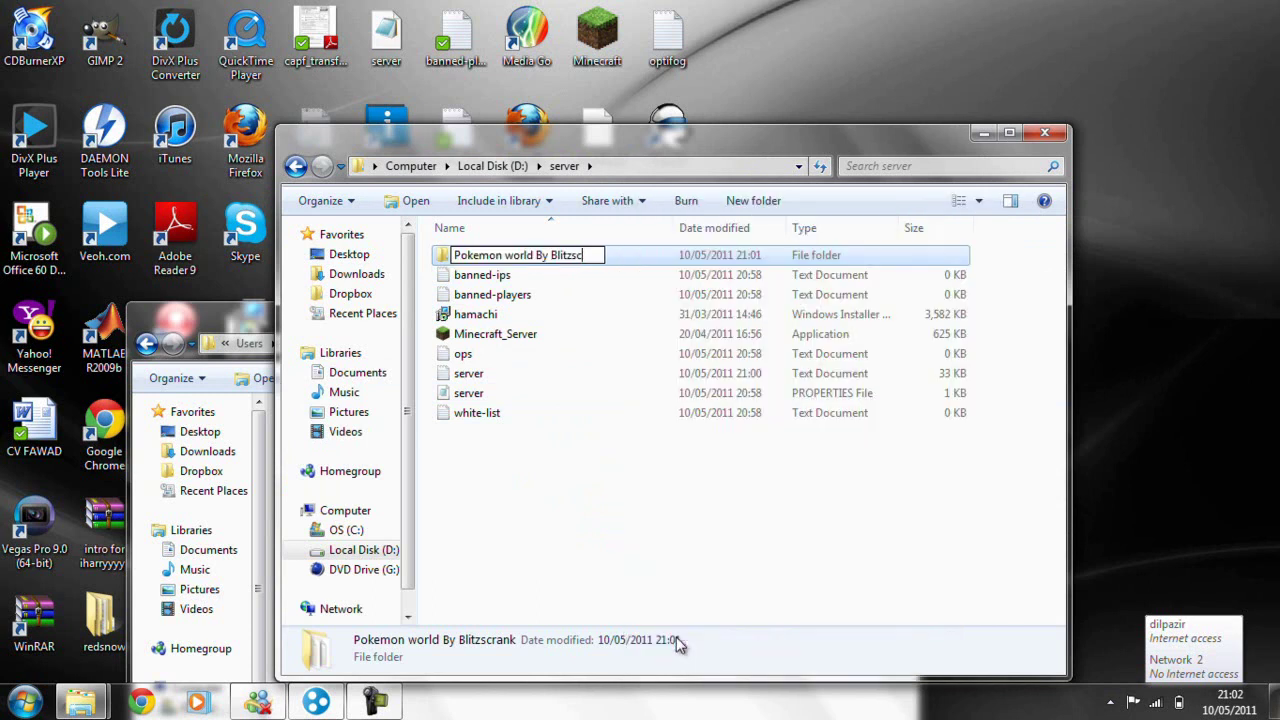
key(Return)
key(BackSpace)
key(BackSpace)
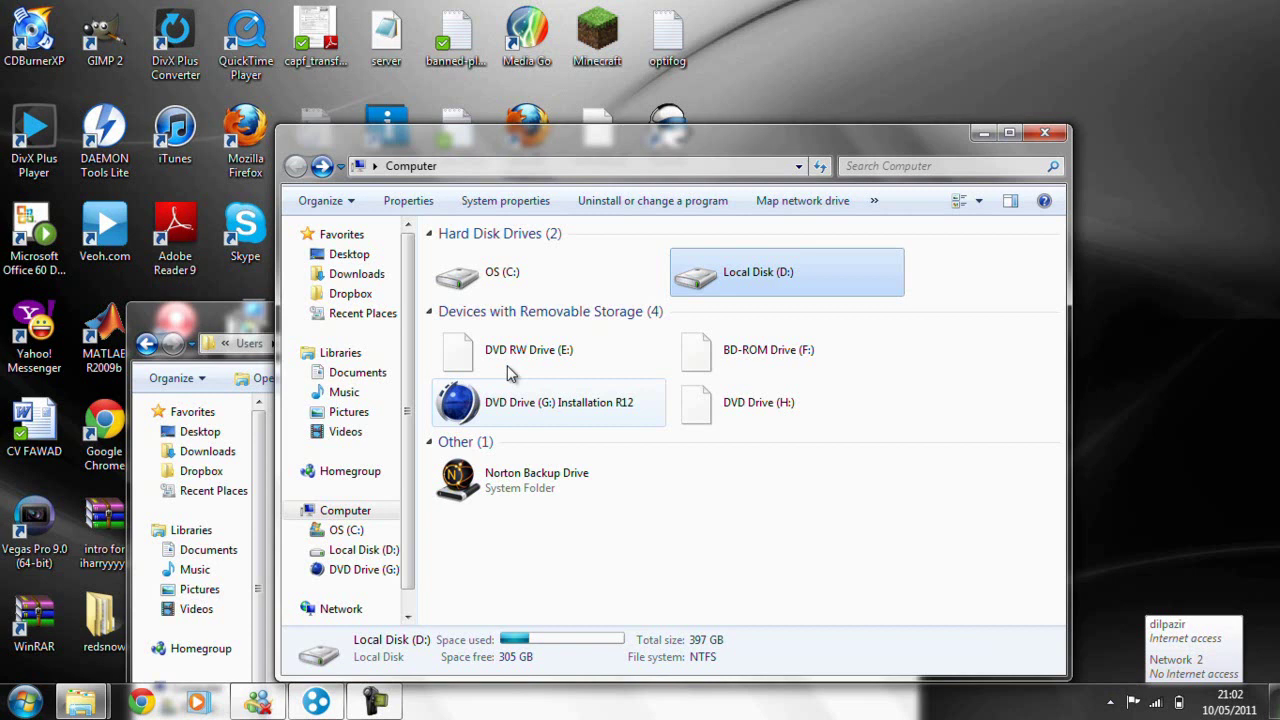
click(322, 168)
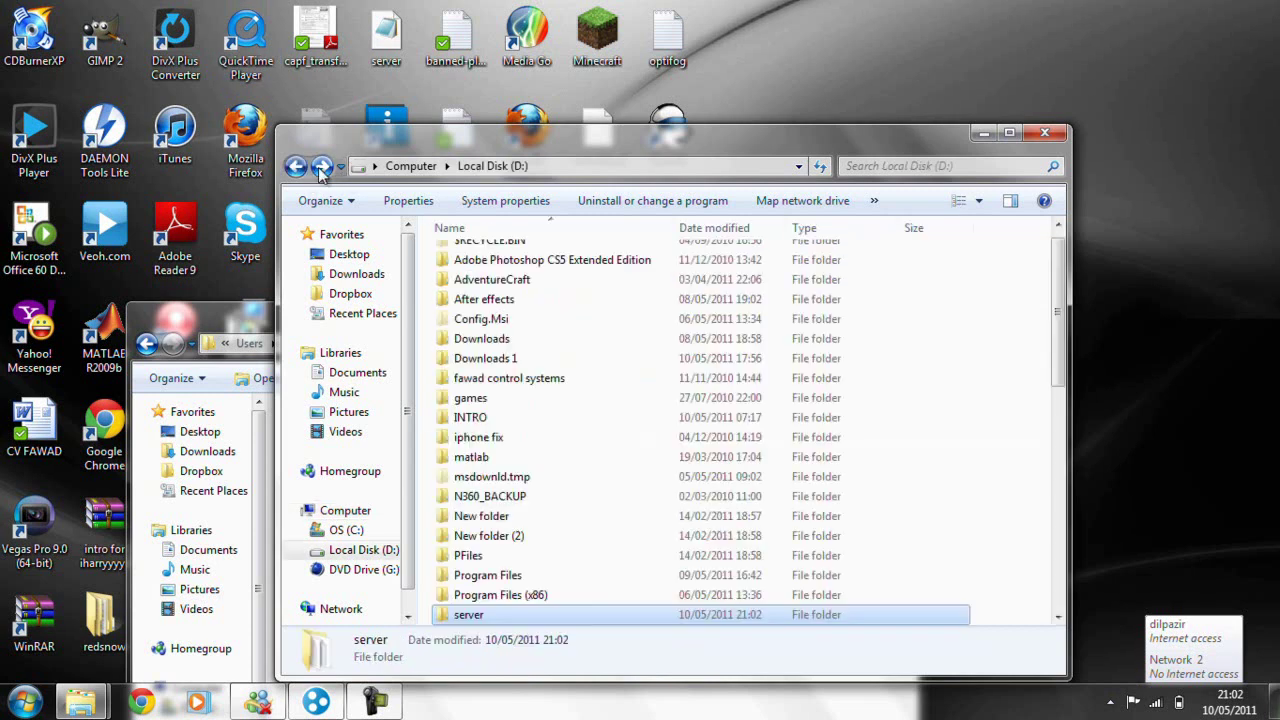
click(322, 168)
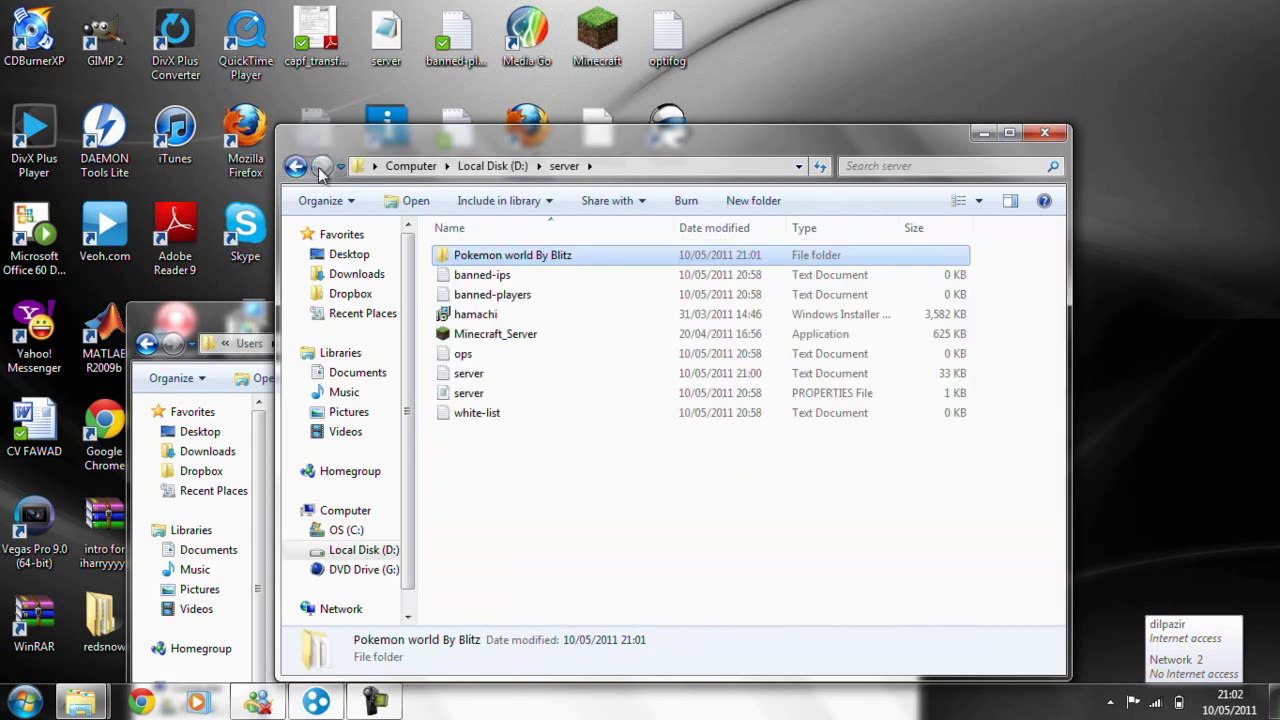
Rename the copied world folder in the server folder as Pokemon world.
right_click(585, 256)
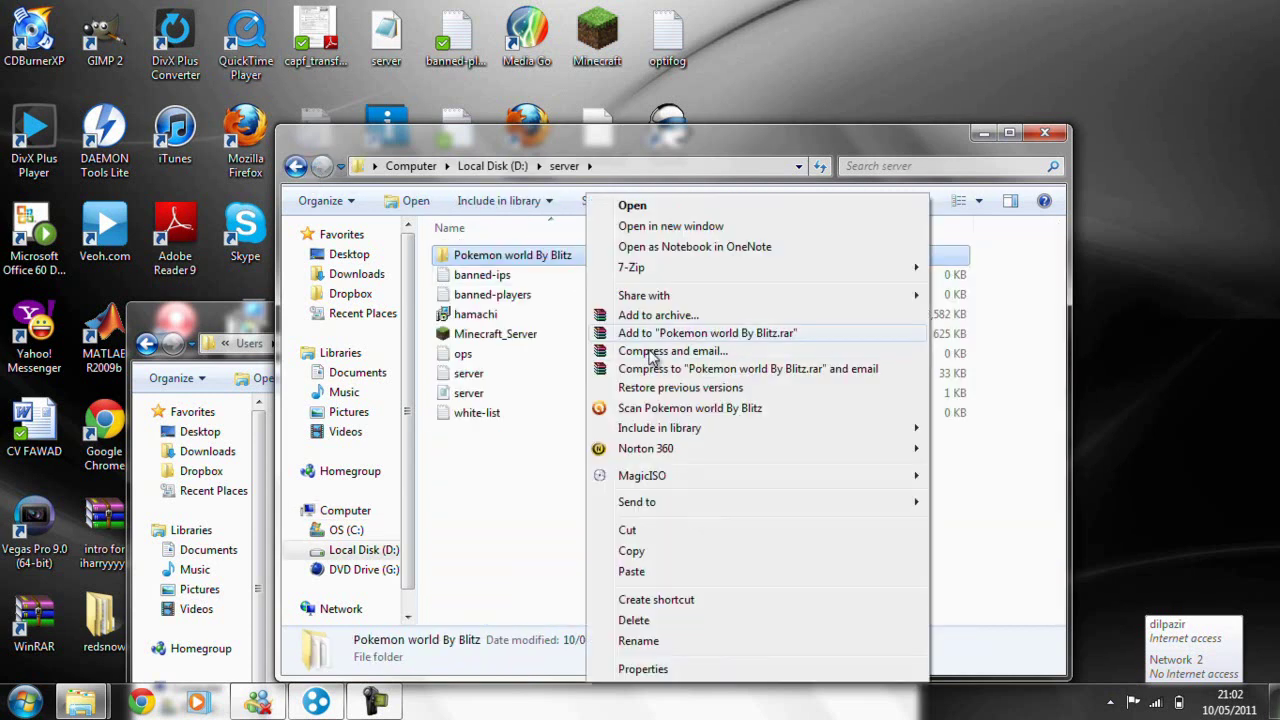
click(650, 644)
key(End)
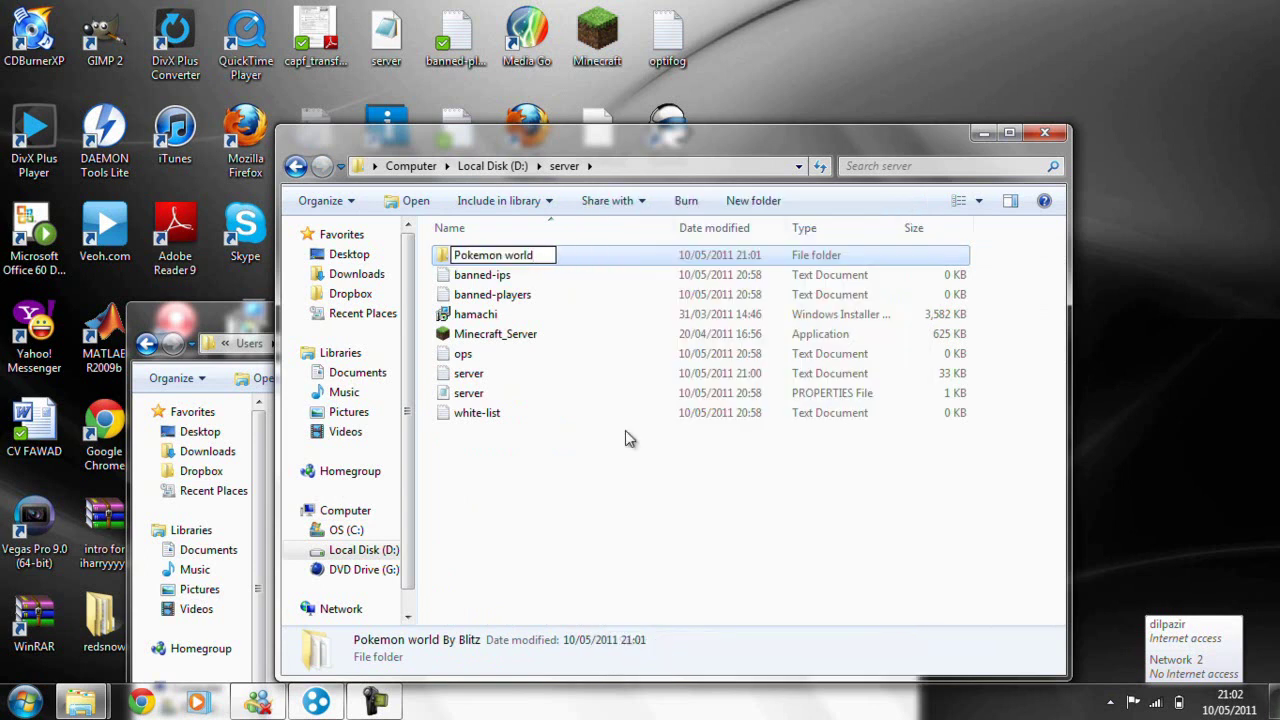
drag(537, 256, 473, 245)
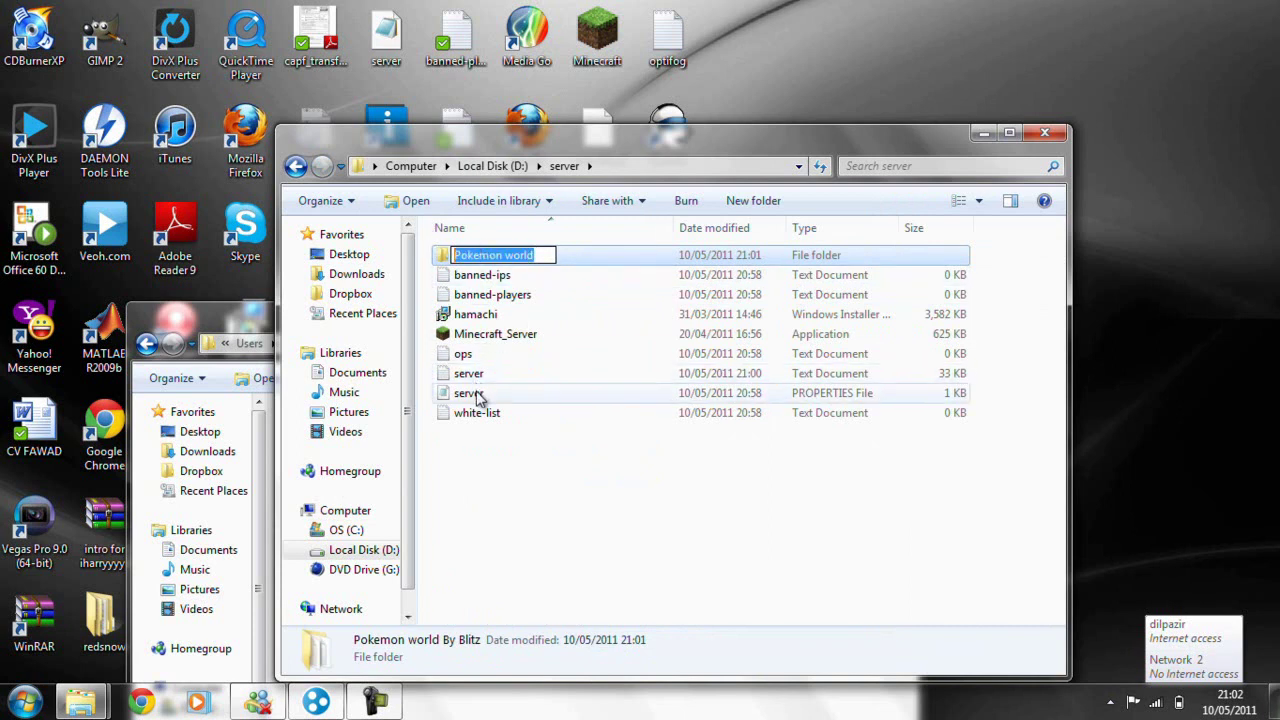
click(557, 506)
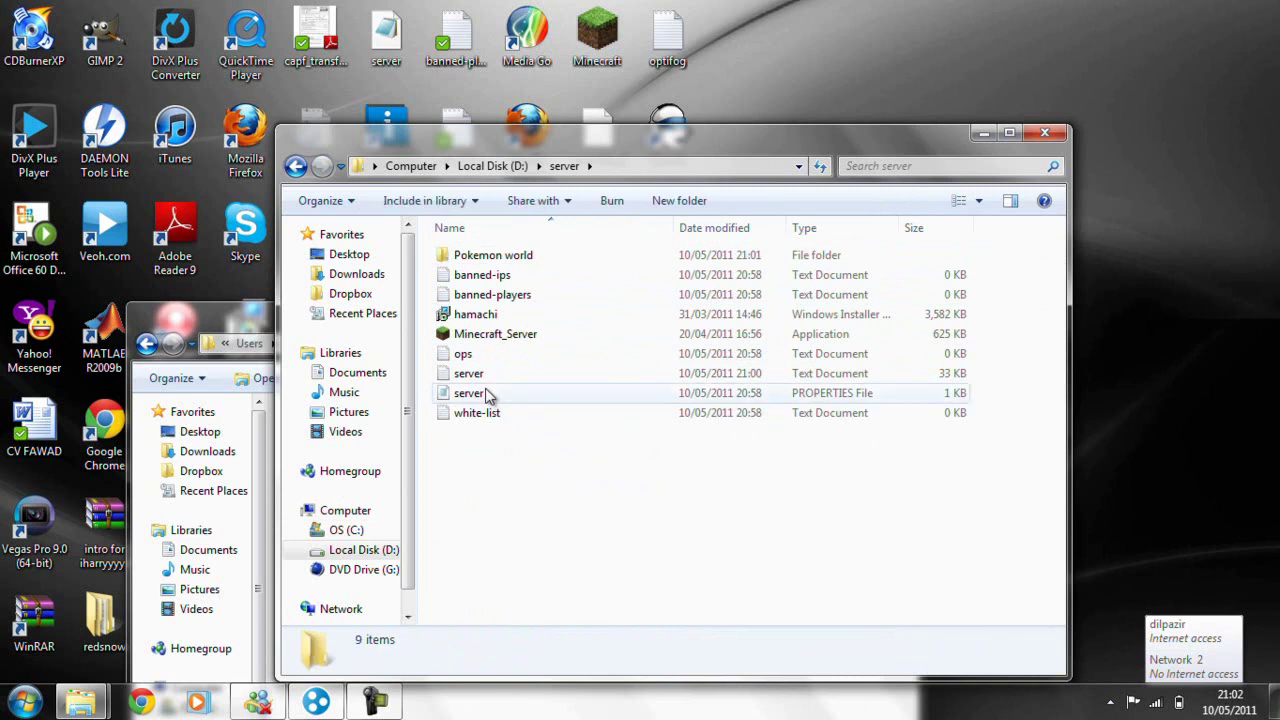
Open the server.properties file with Notepad.
right_click(486, 395)
click(474, 392)
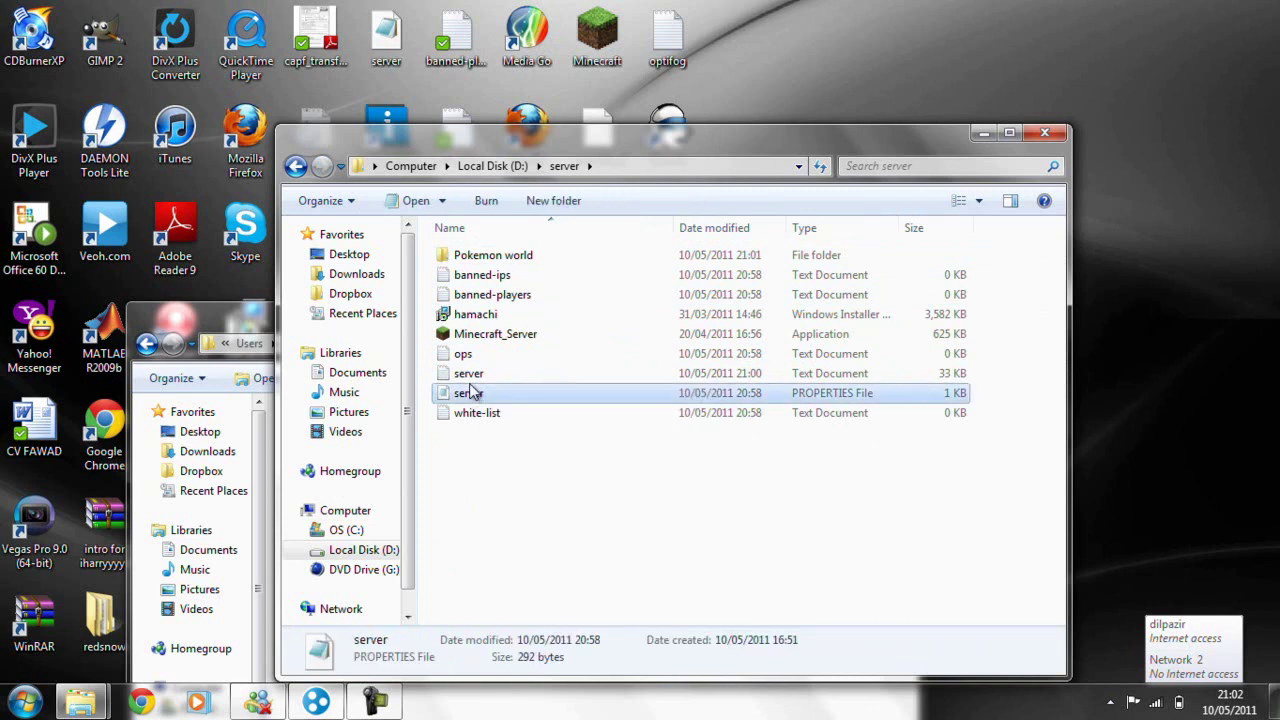
right_click(474, 392)
click(584, 364)
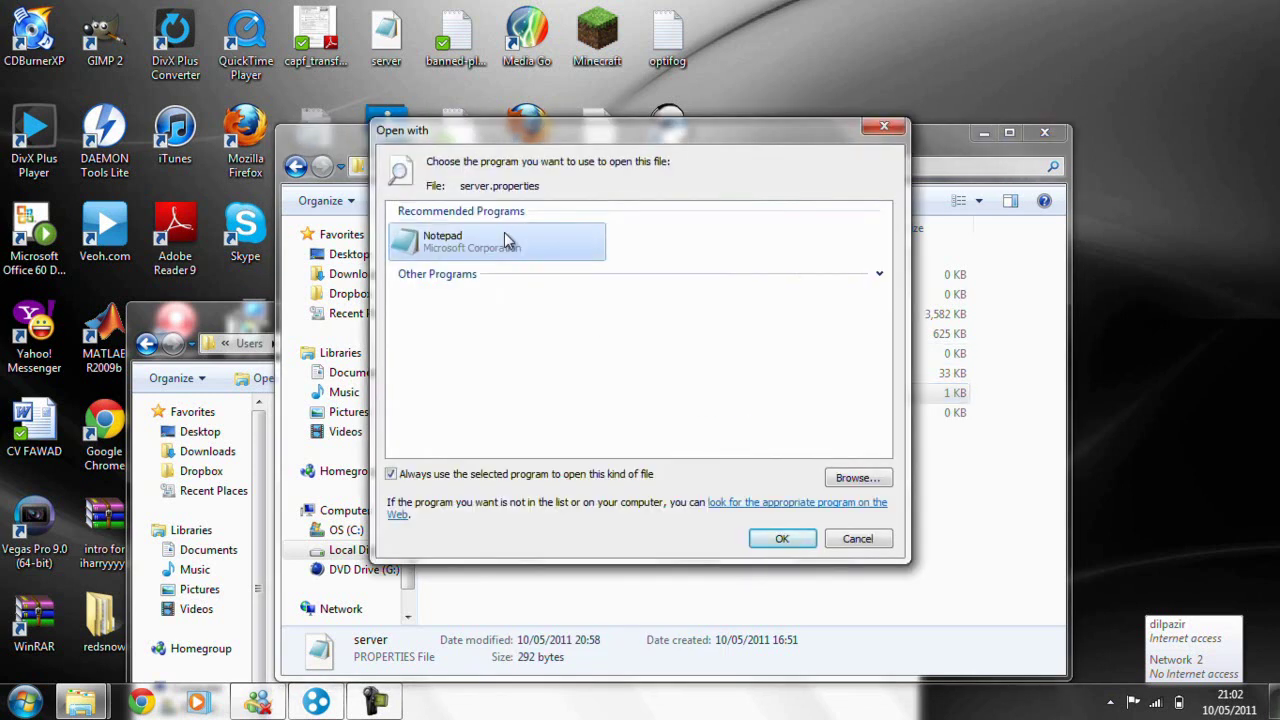
double_click(505, 234)
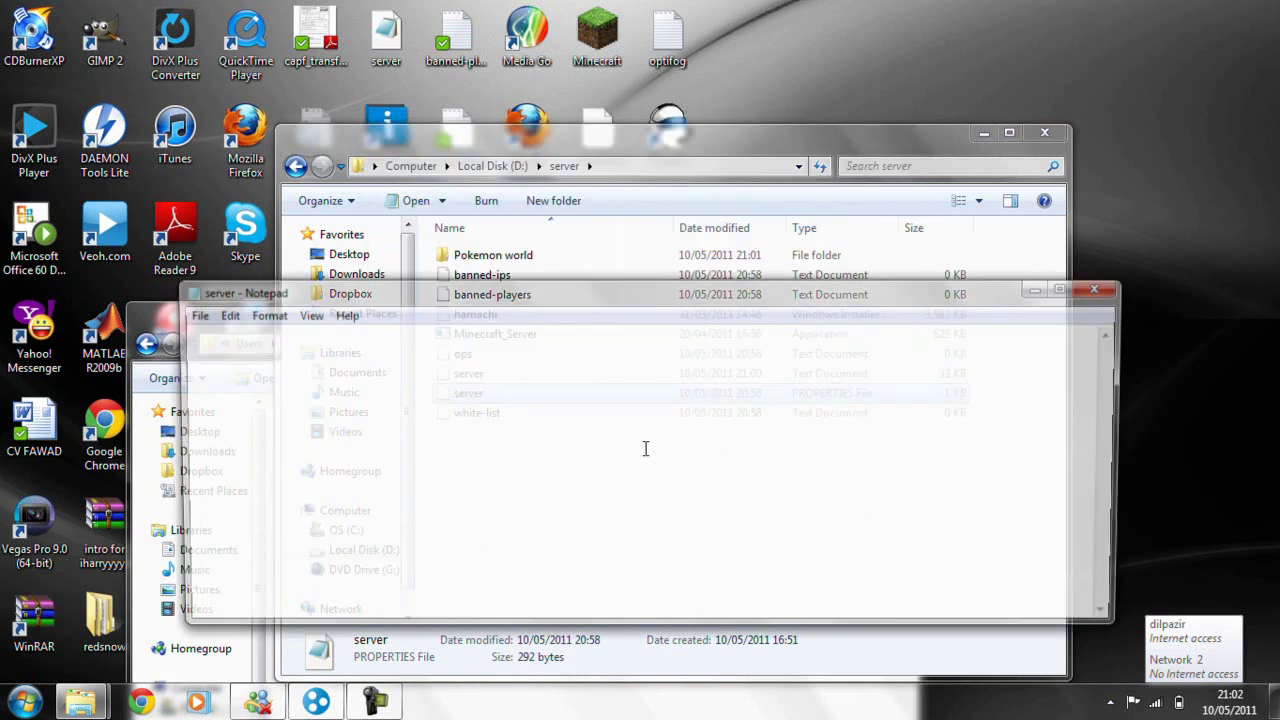
Set the level-name value in the server properties to Pokemon world.
click(820, 421)
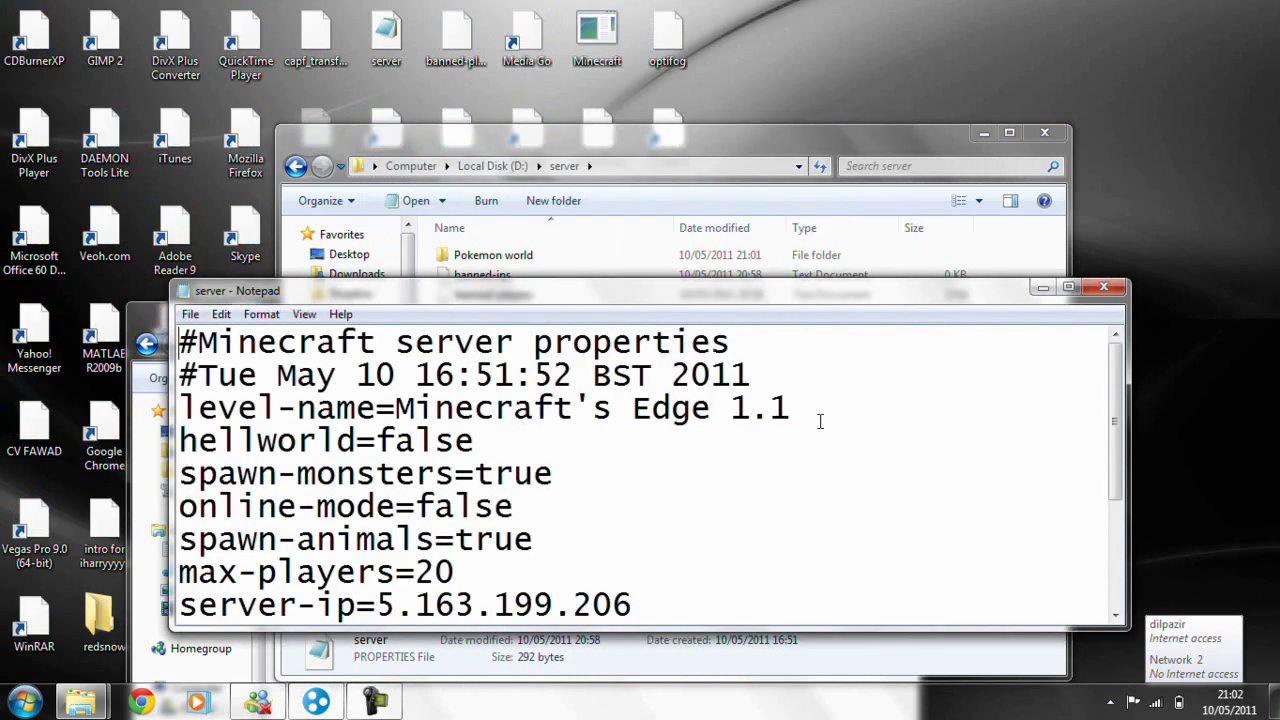
key(BackSpace)
key(BackSpace)
key(BackSpace)
key(BackSpace)
key(BackSpace)
key(BackSpace)
key(BackSpace)
key(BackSpace)
key(BackSpace)
key(BackSpace)
key(BackSpace)
key(BackSpace)
key(BackSpace)
key(BackSpace)
key(BackSpace)
key(BackSpace)
key(BackSpace)
key(BackSpace)
key(BackSpace)
key(BackSpace)
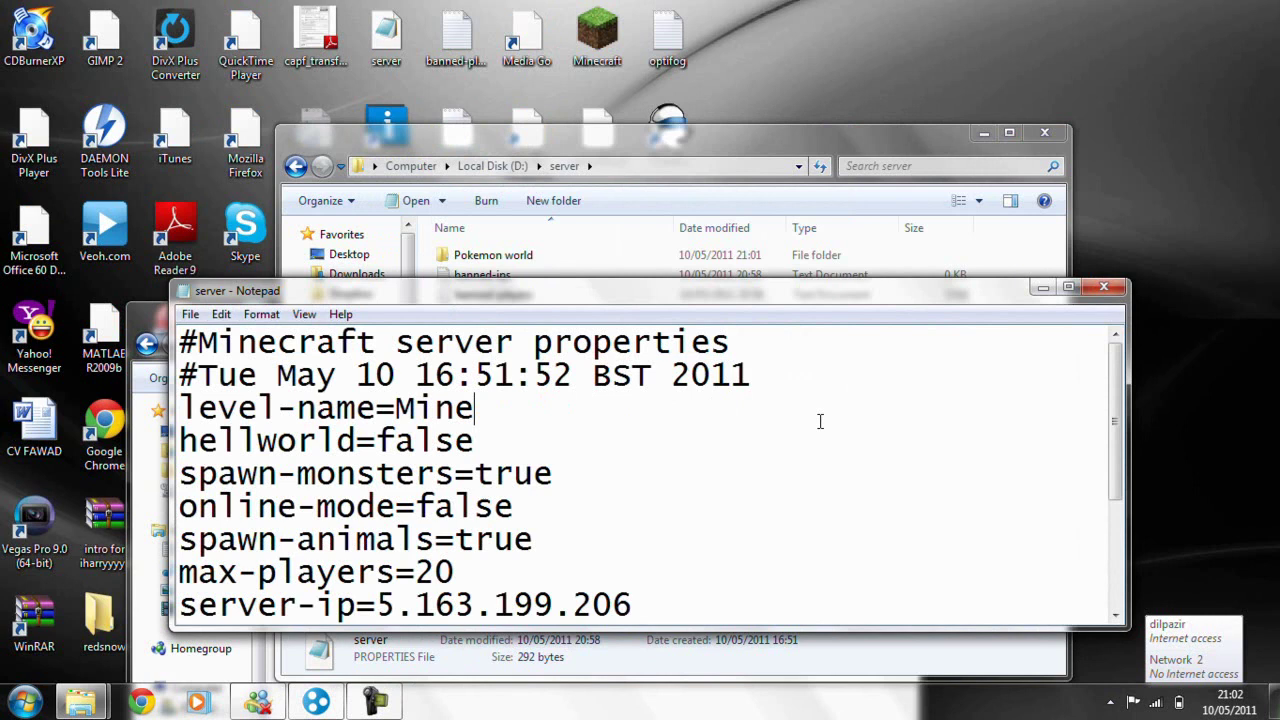
text(Pokemon world)
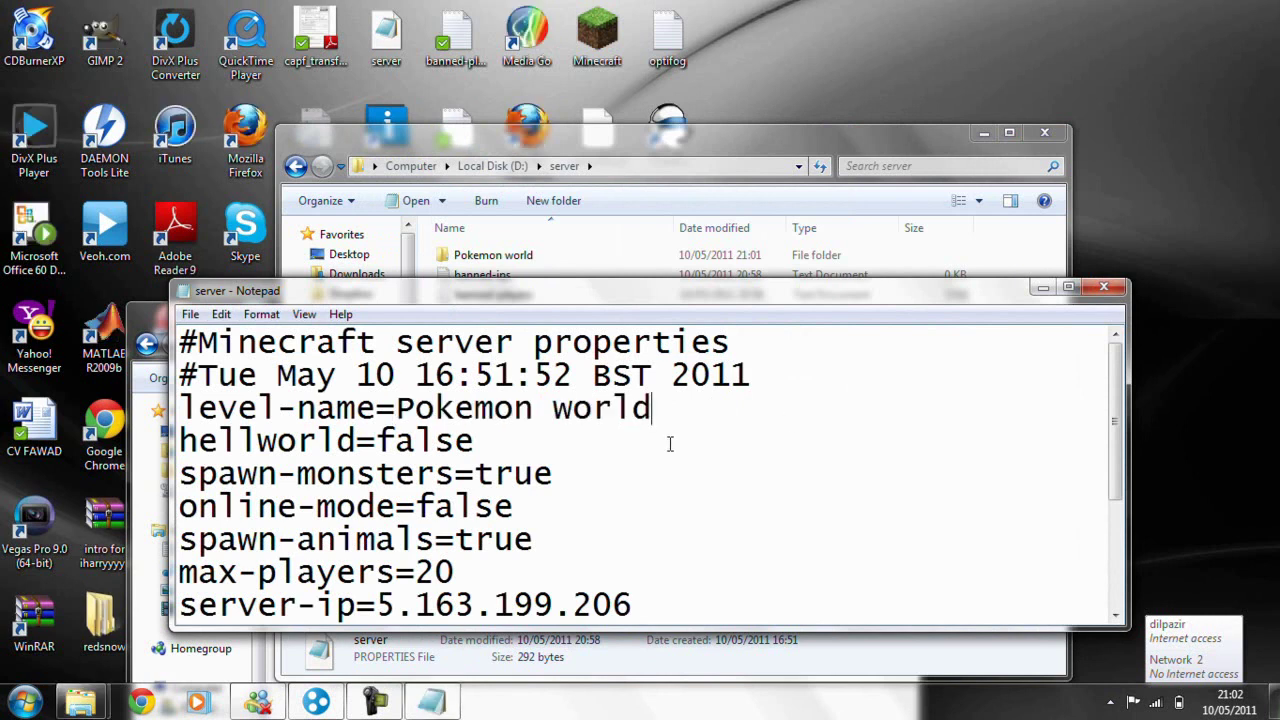
Close the server properties file and save its changes.
scroll(670, 444, down, 2)
scroll(604, 470, up, 2)
click(1104, 287)
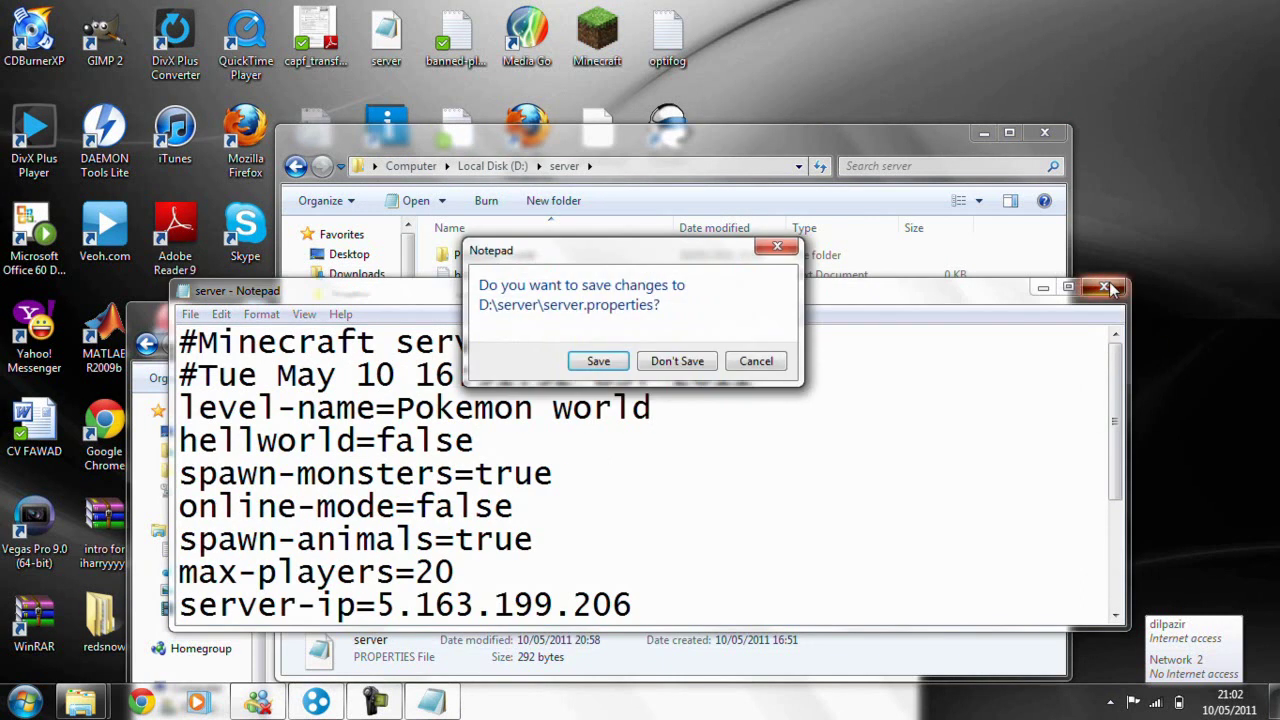
click(600, 362)
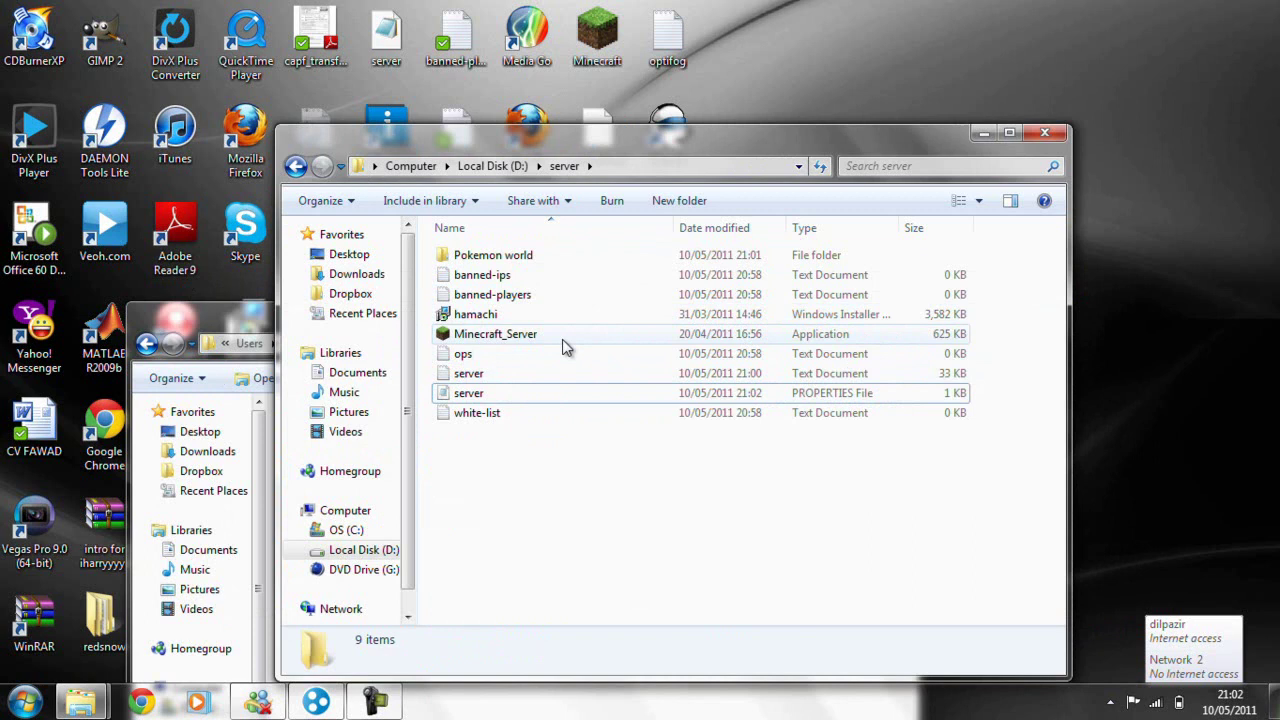
Start Minecraft_Server from the server folder and minimize the server window and both folder windows.
double_click(562, 340)
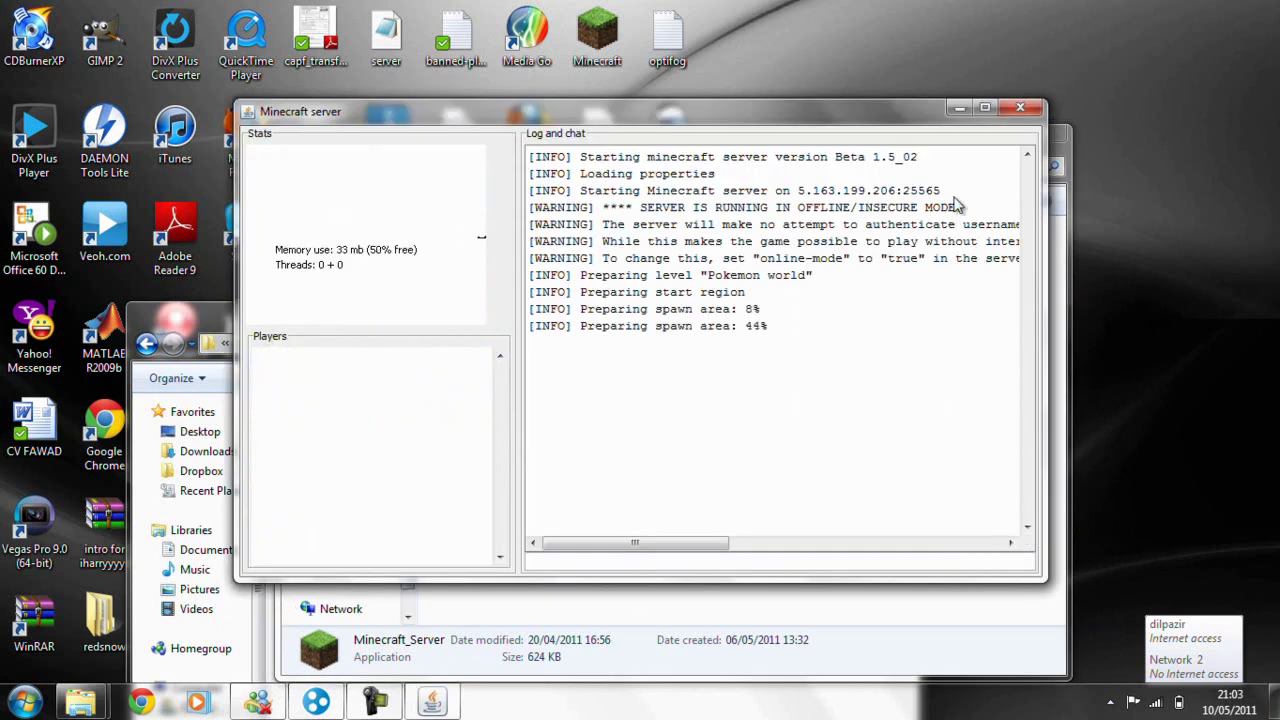
click(958, 107)
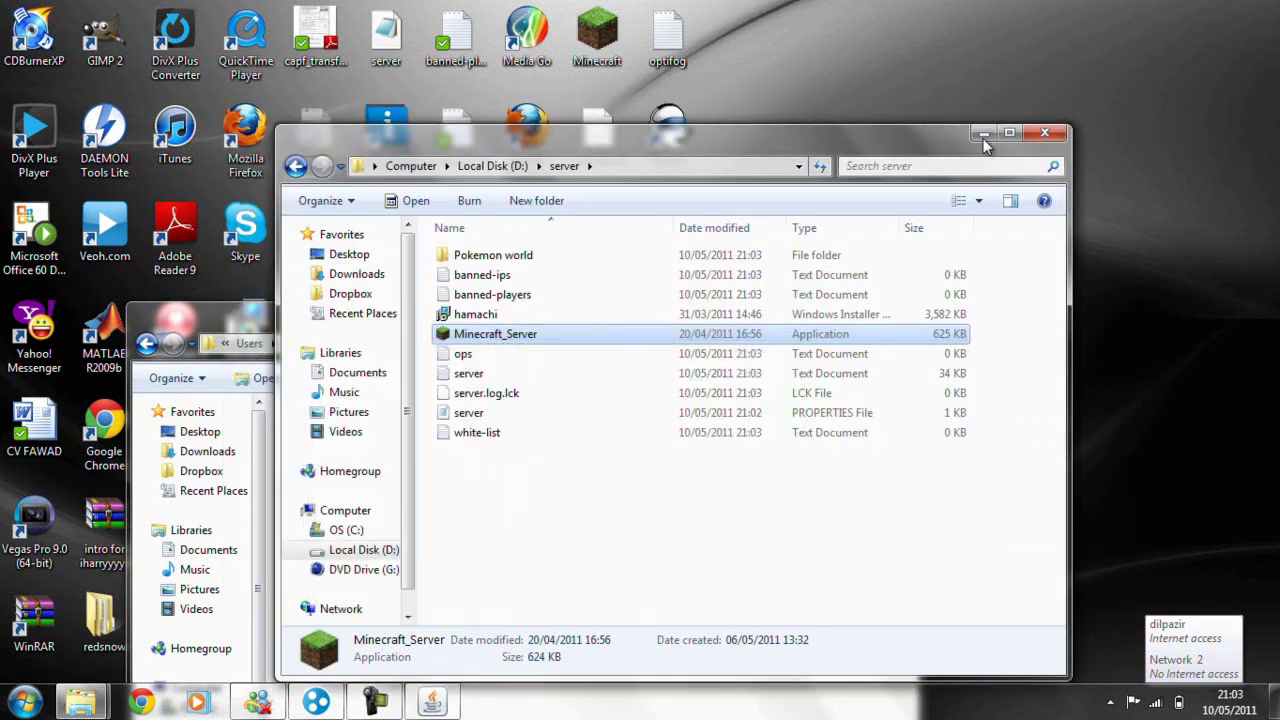
click(985, 134)
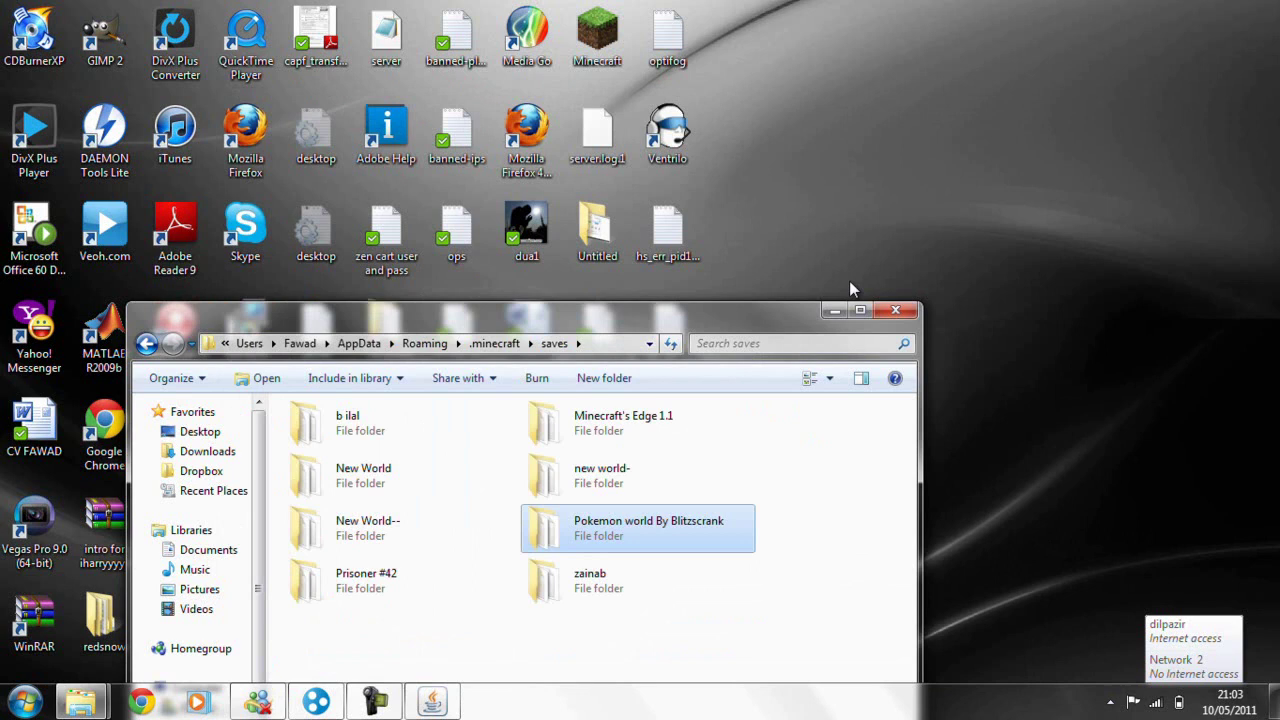
click(831, 309)
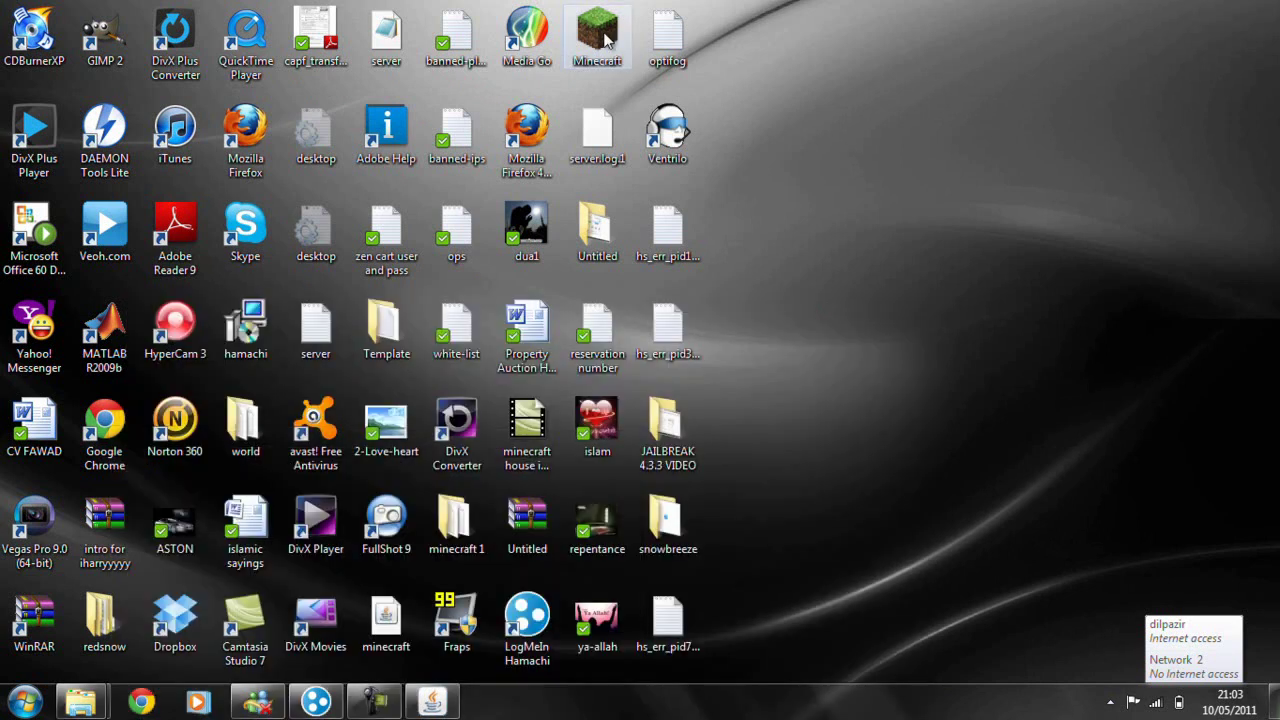
Run Minecraft from the desktop, allowing the unverified program, and enter the game with the username hello.
double_click(605, 38)
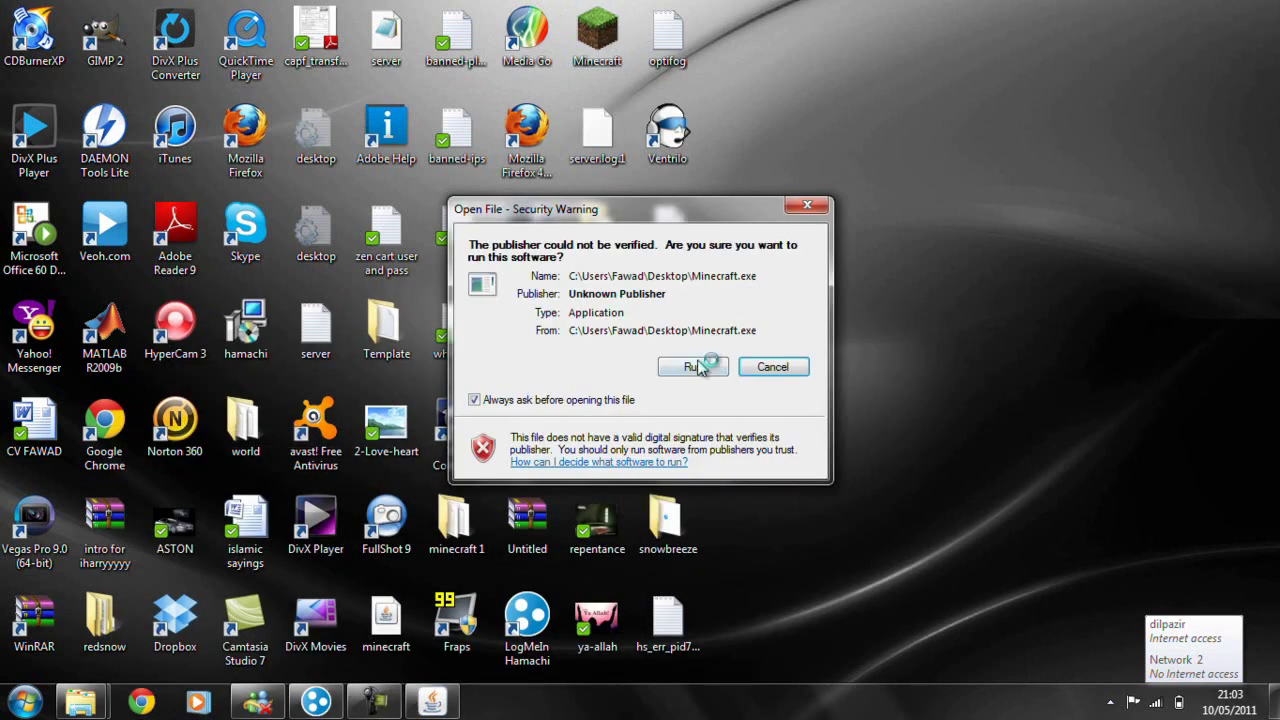
click(700, 368)
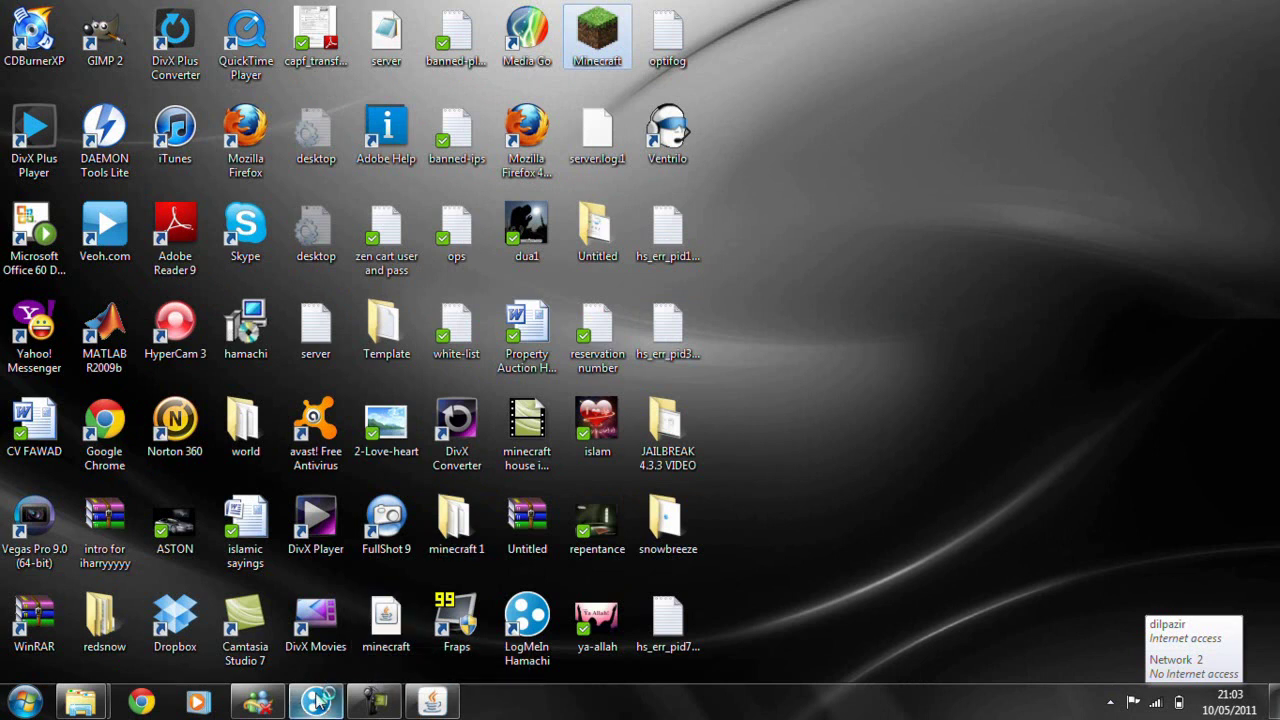
click(316, 700)
click(316, 700)
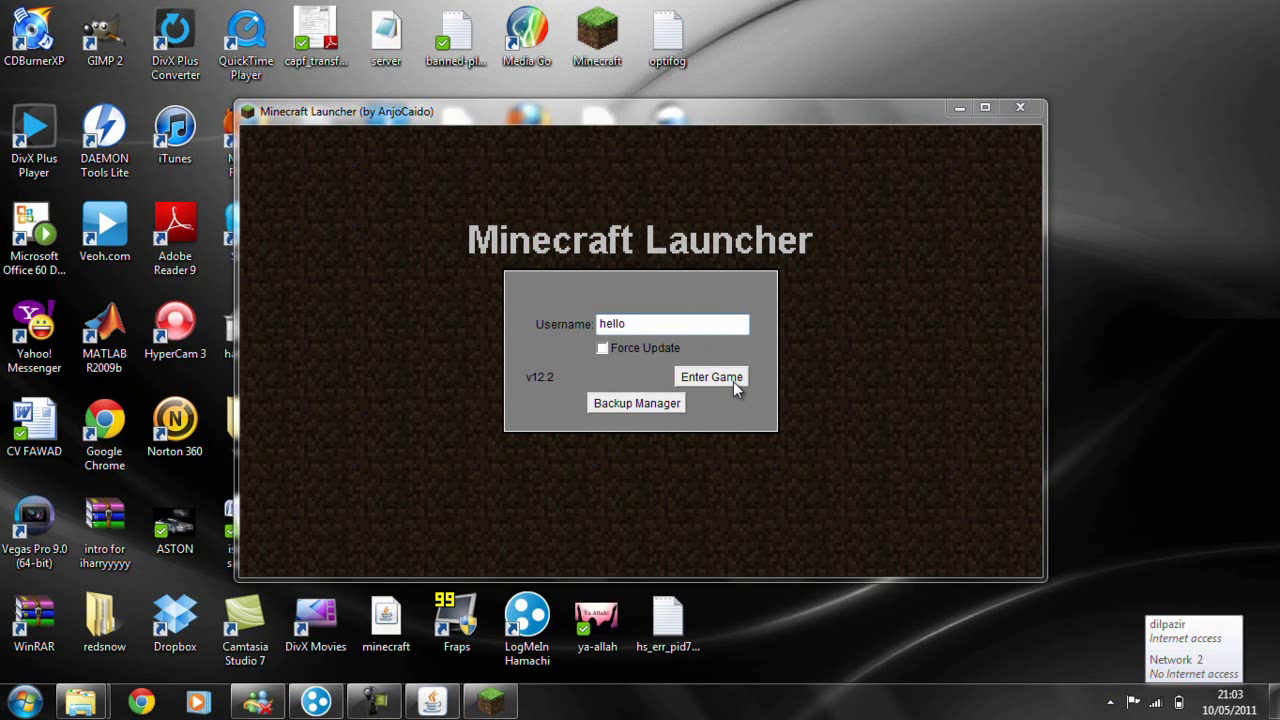
click(733, 381)
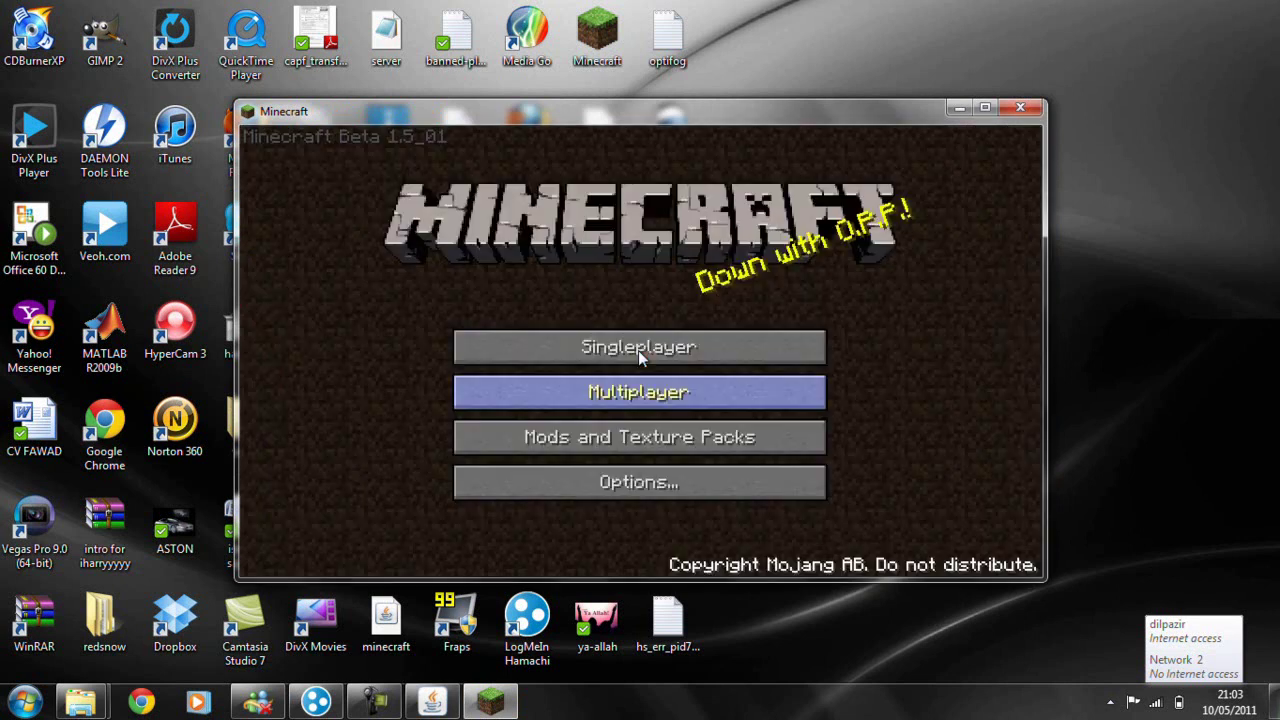
click(638, 384)
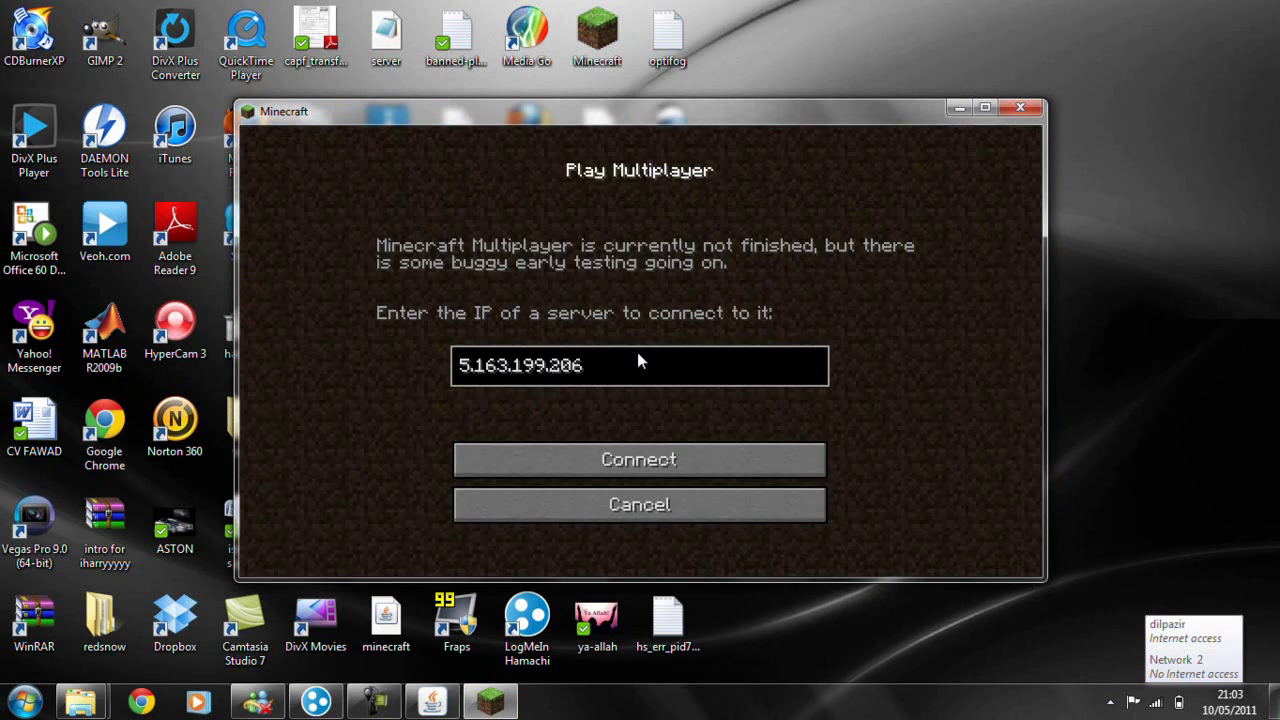
click(318, 701)
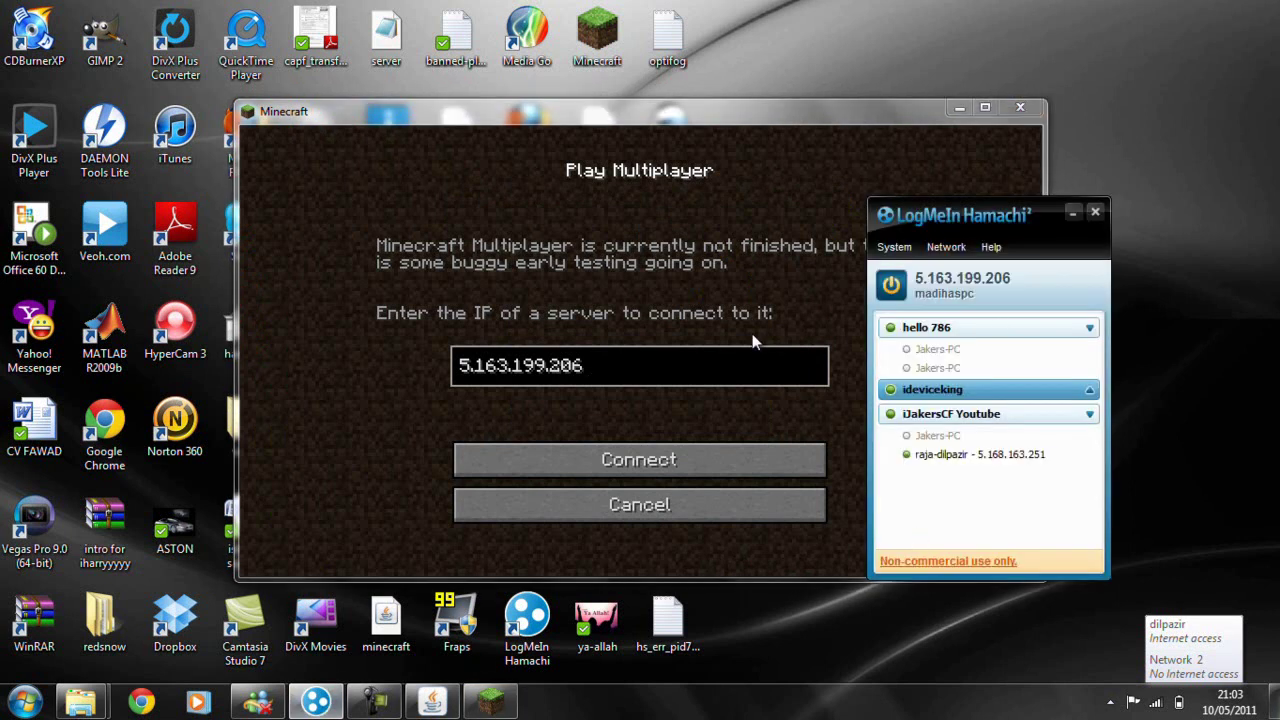
click(713, 364)
click(692, 459)
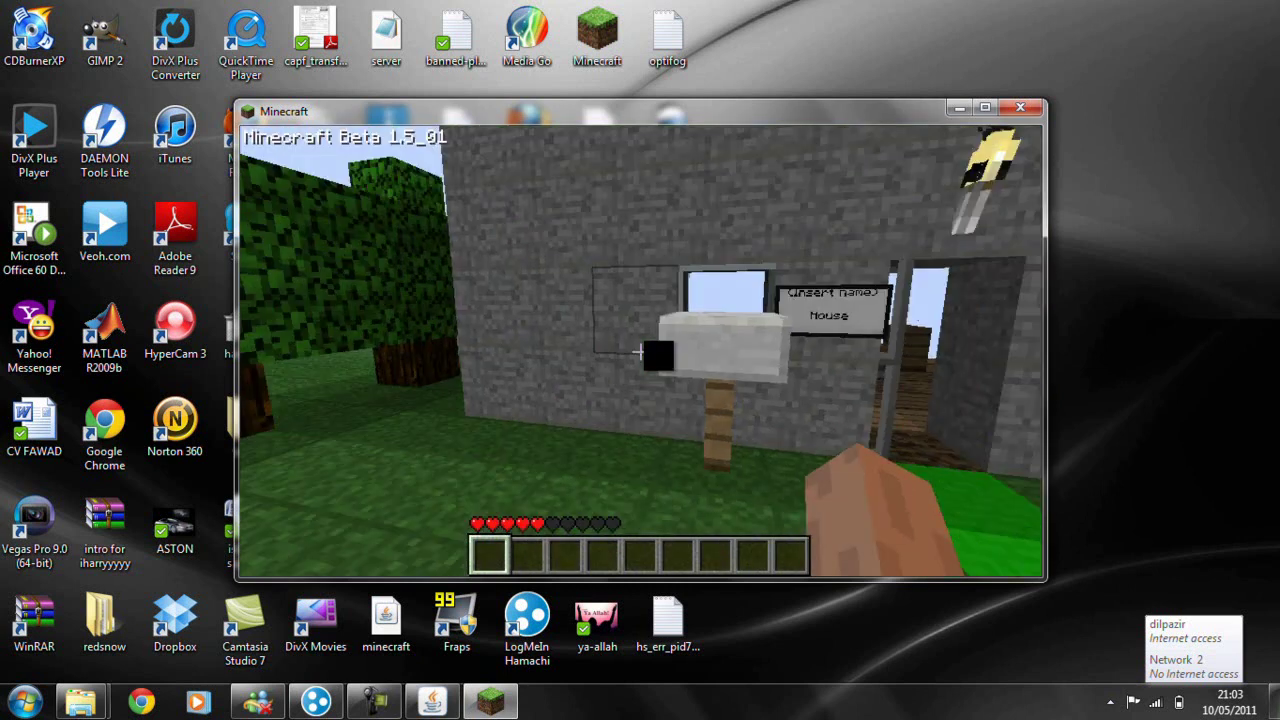
Walk around the house and the green path to check that the Pokemon world is loaded.
key(w)
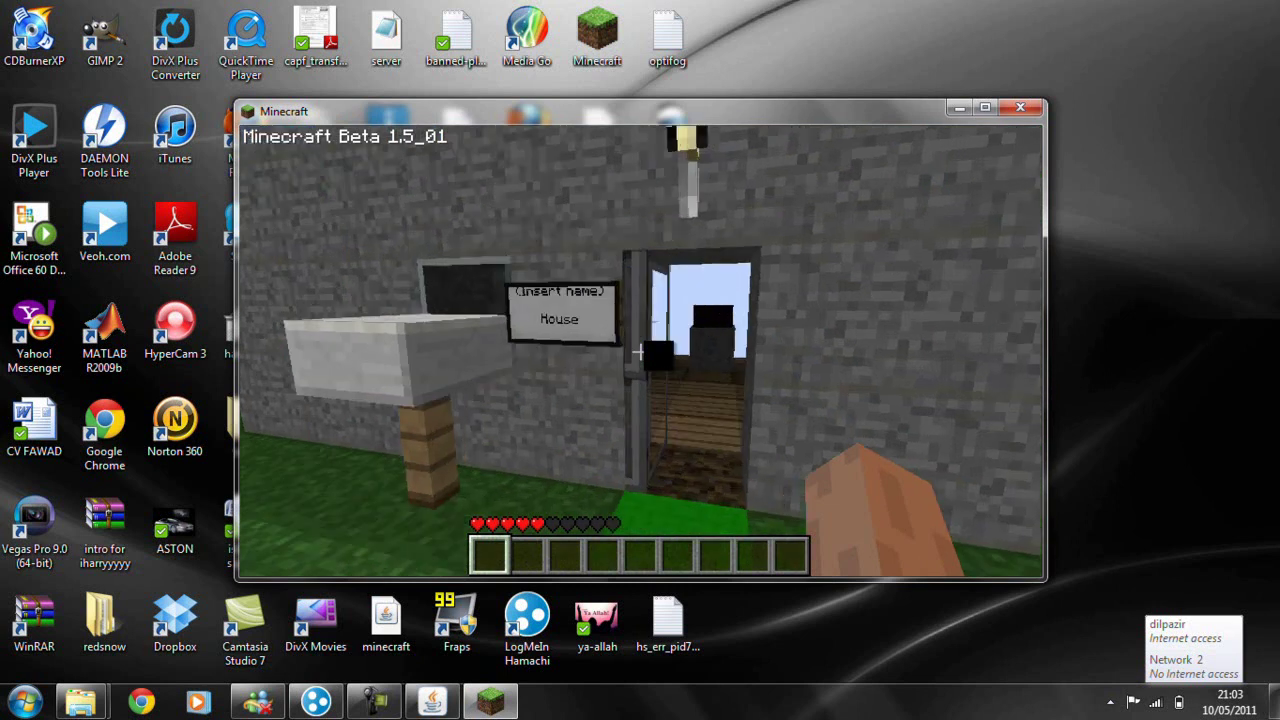
key(s)
key(s)
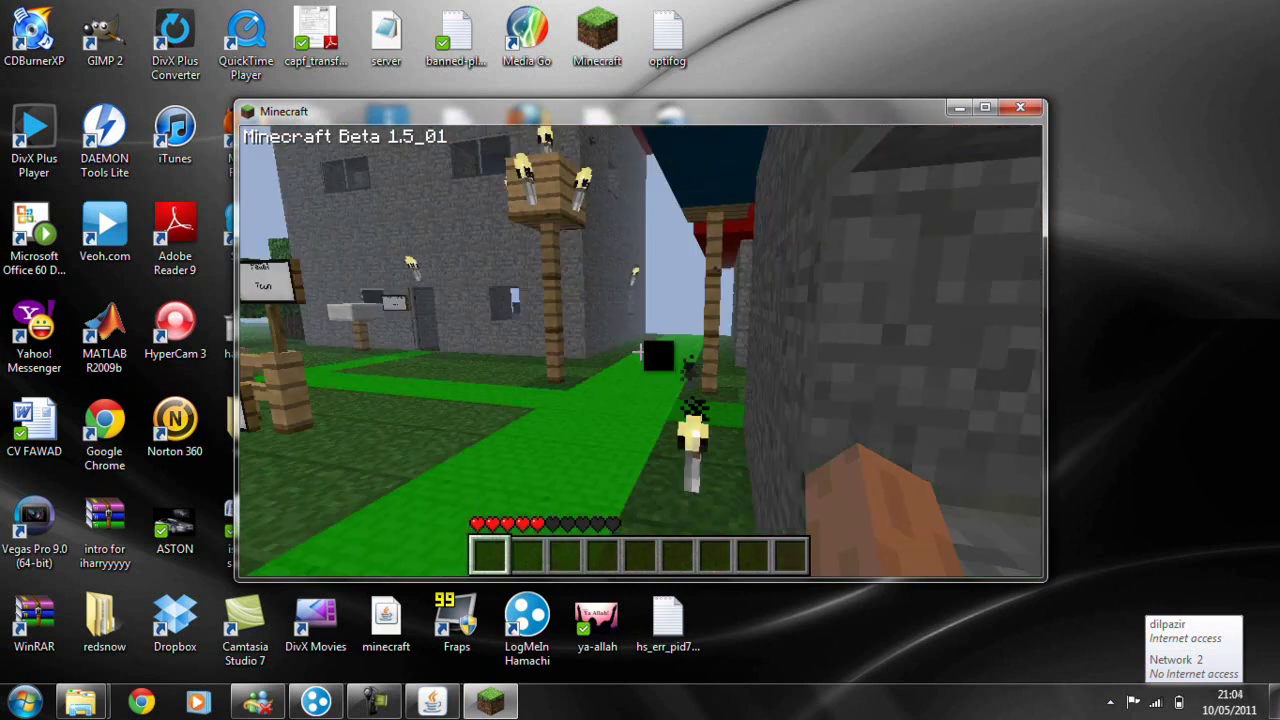
key(a)
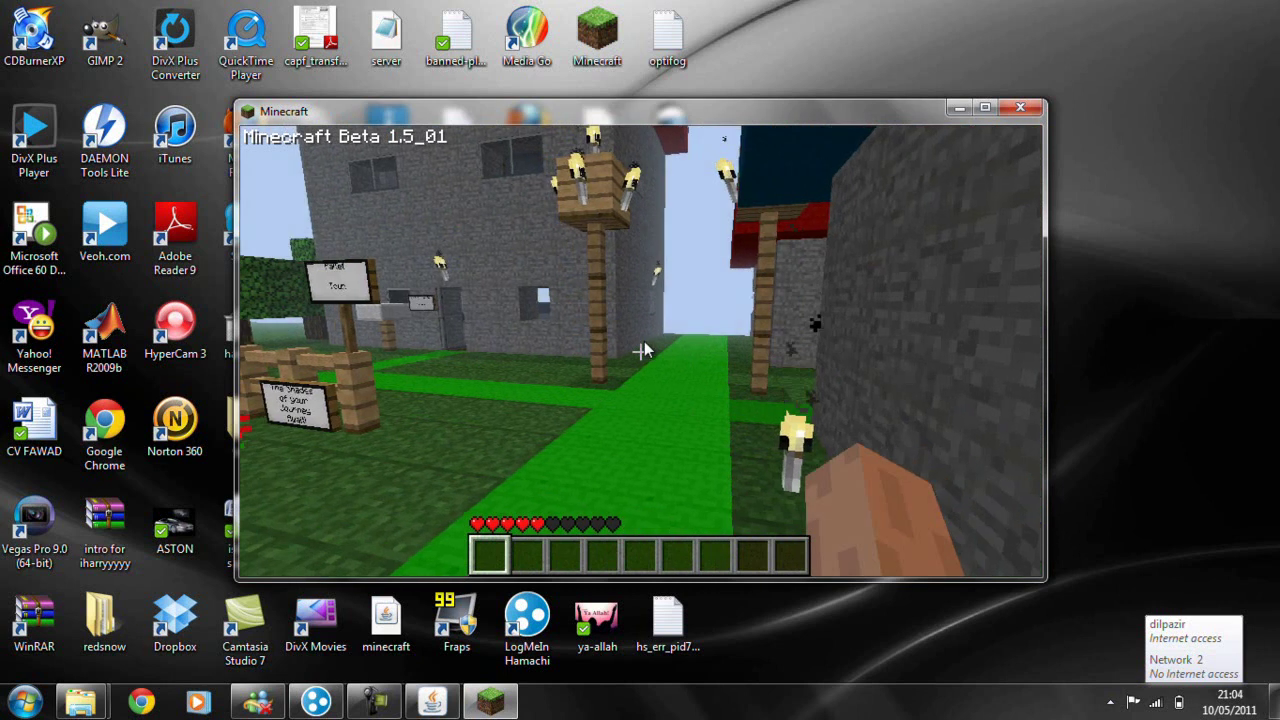
Disconnect from the server and switch to the pokecraft_4846_texture.zip texture pack.
key(Escape)
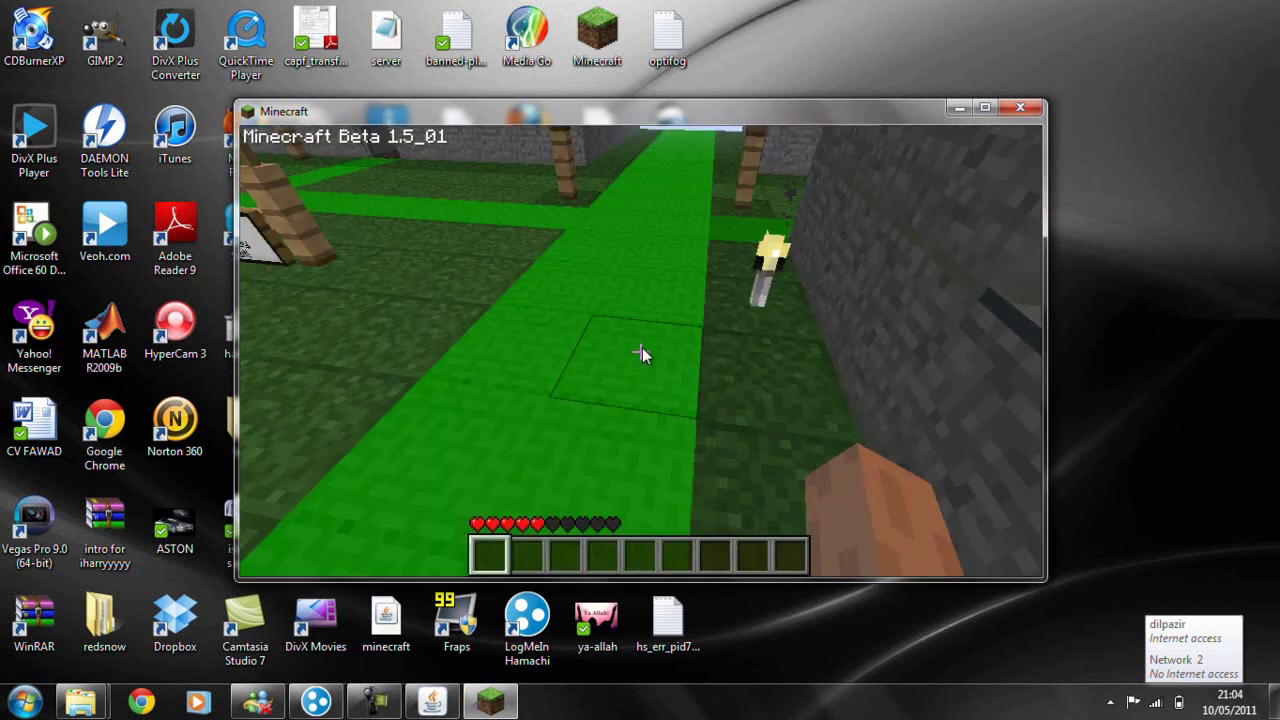
key(Escape)
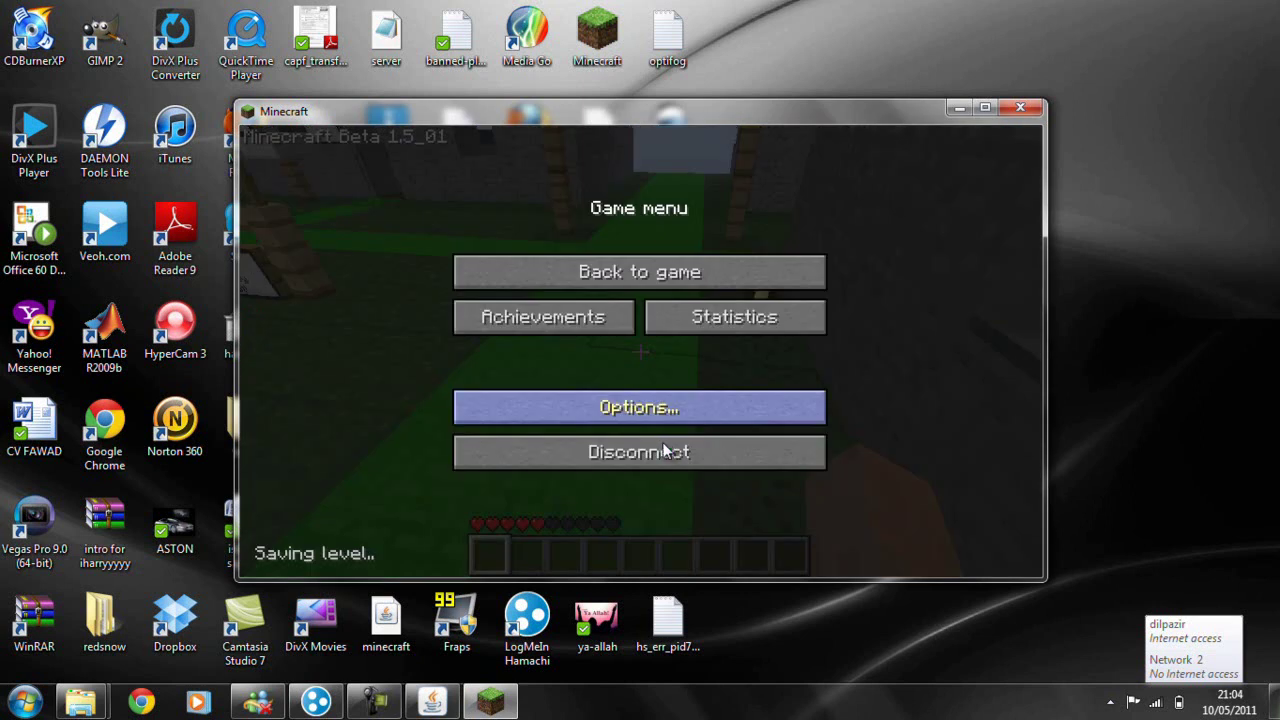
click(679, 443)
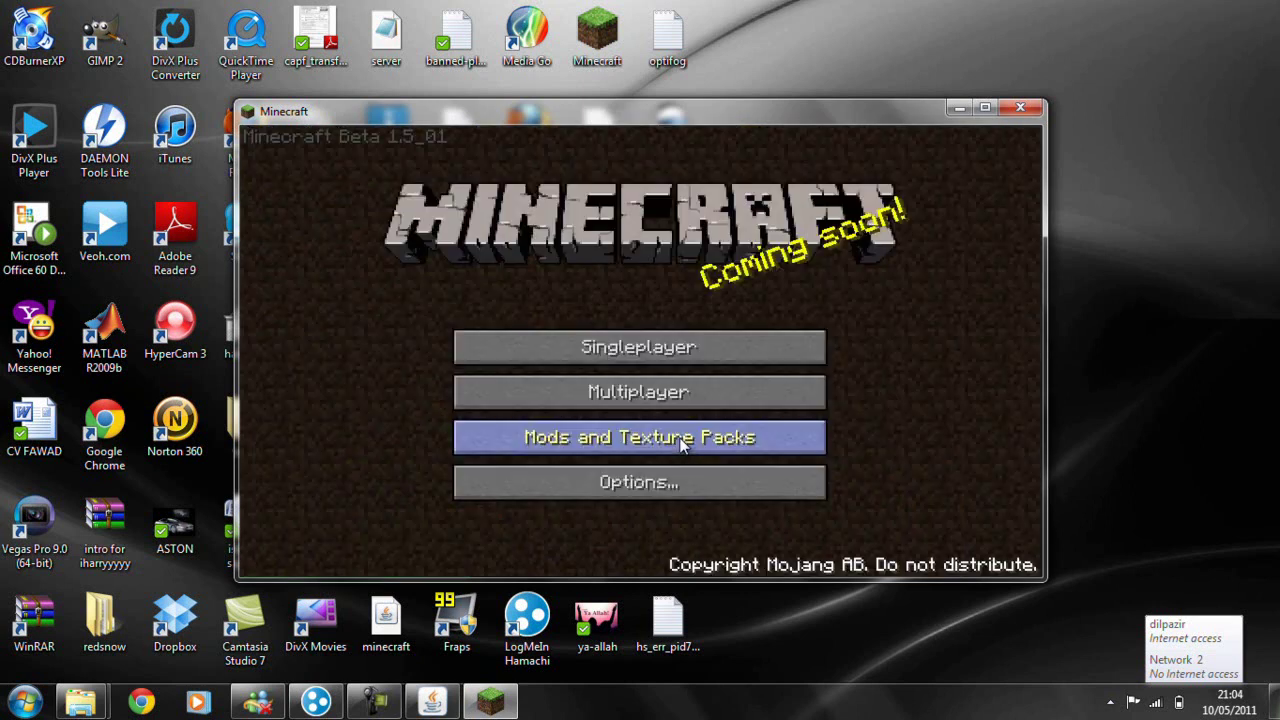
click(676, 440)
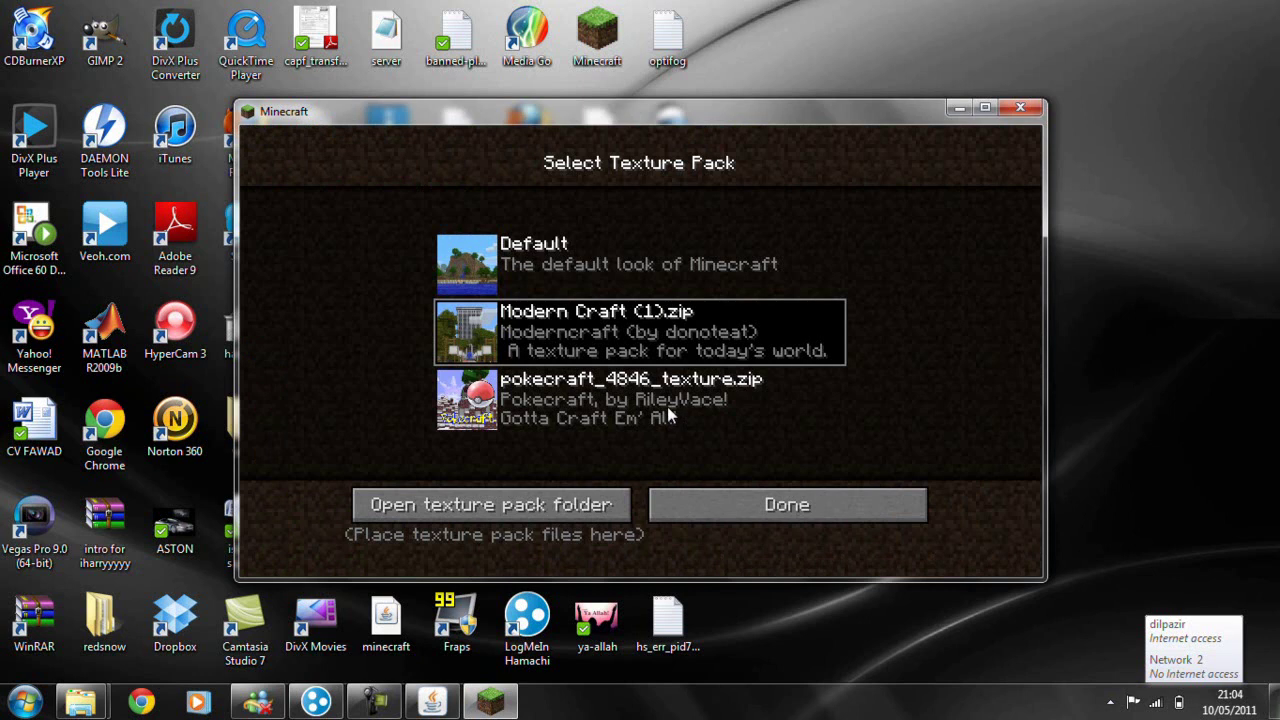
click(735, 405)
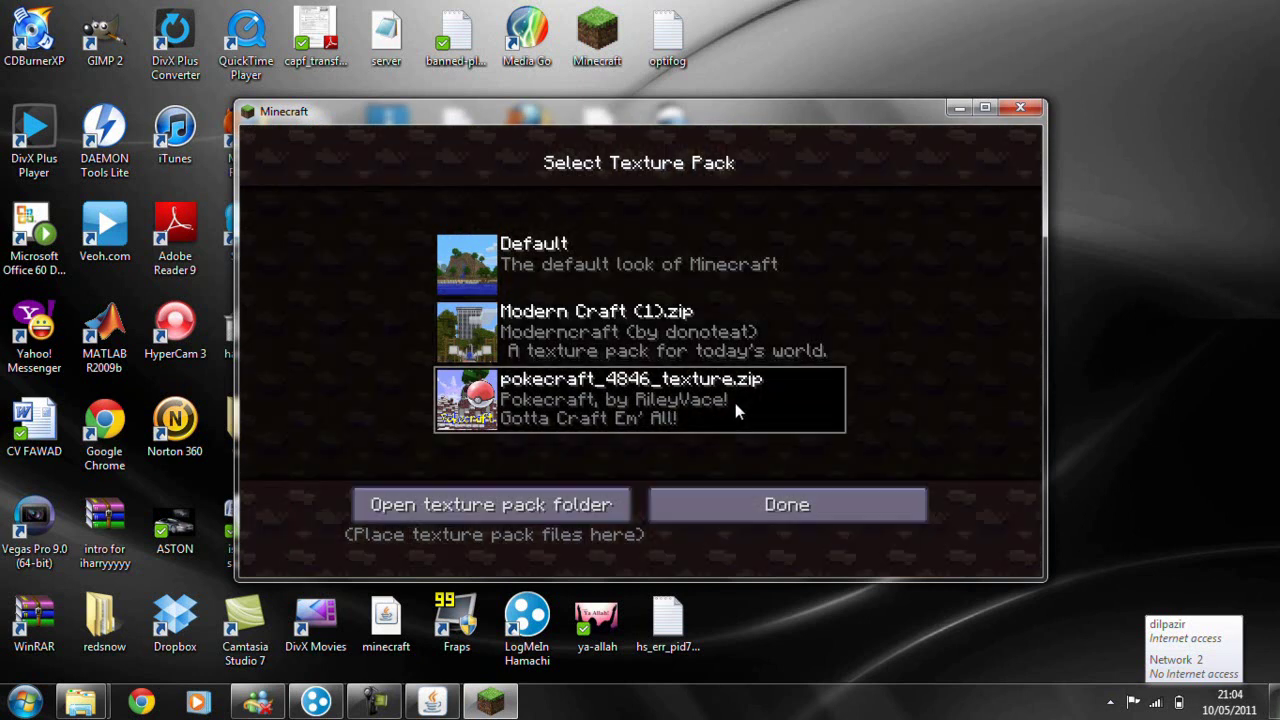
click(748, 500)
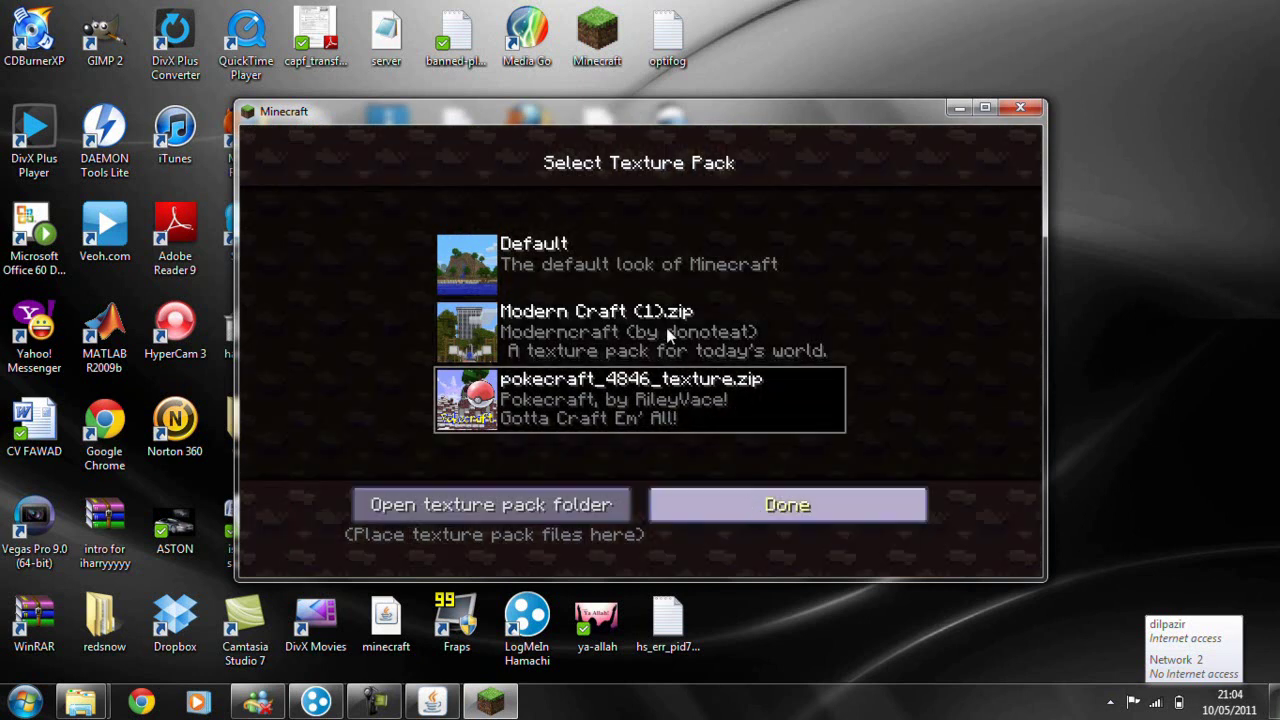
Reconnect to the multiplayer server and look around the town with the new textures.
click(663, 388)
click(670, 458)
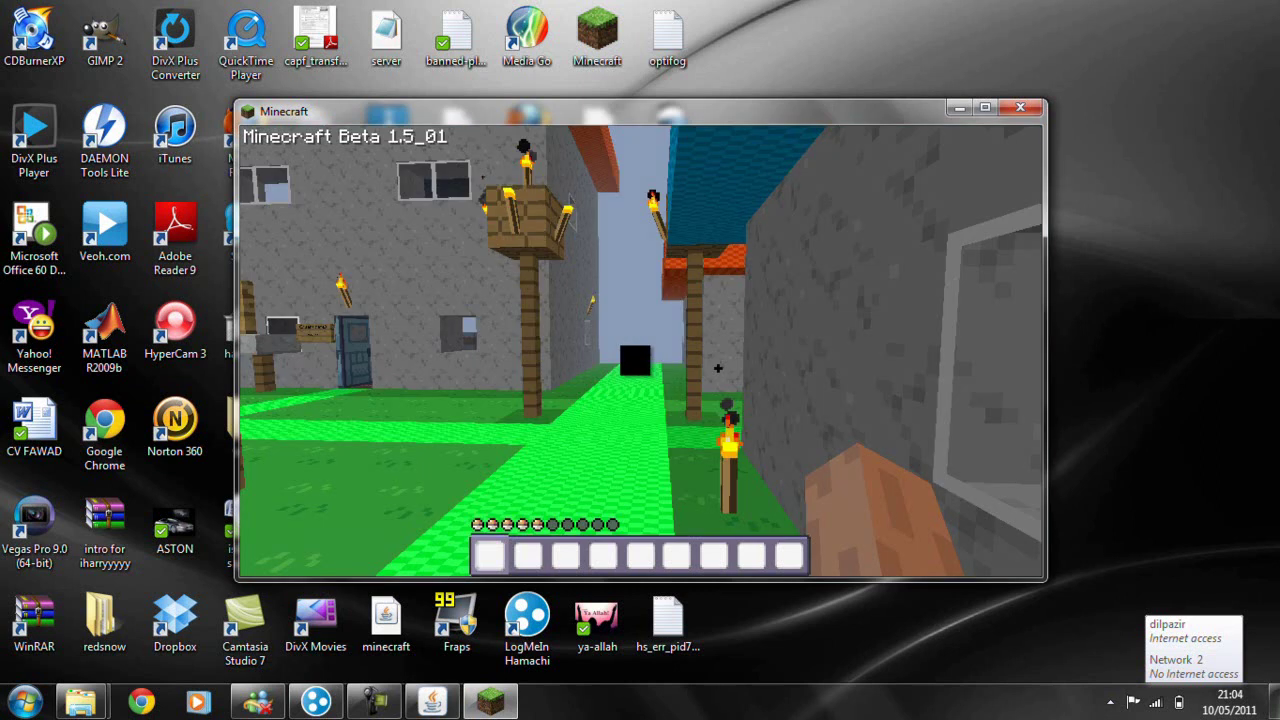
click(563, 339)
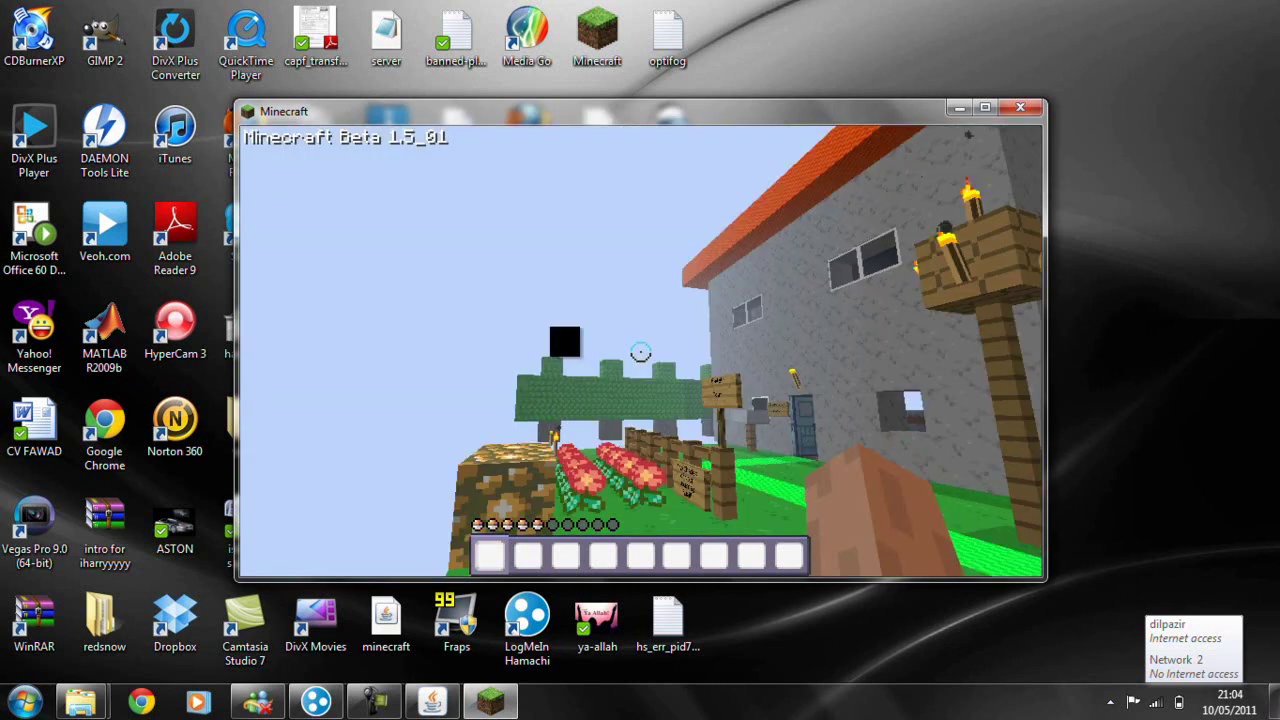
text(d)
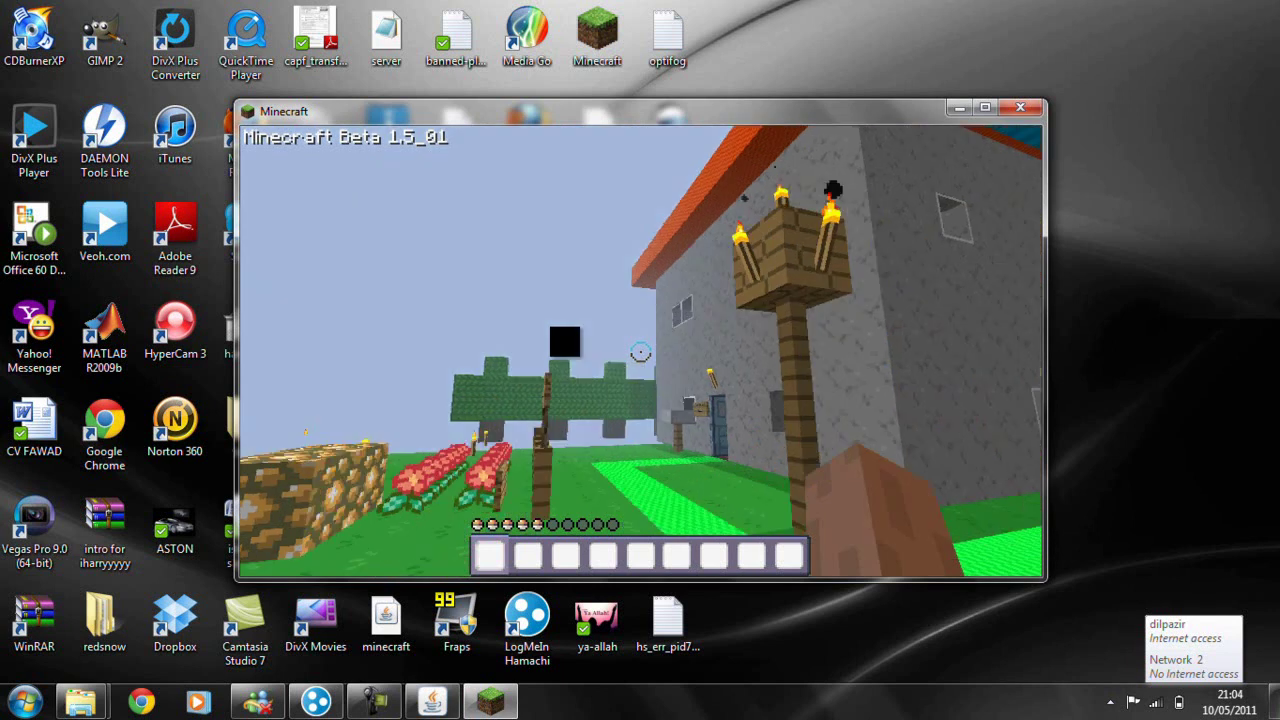
Send the chat messages "hello", "hi" and "its ideviceking" on the server.
text(thell)
key(Return)
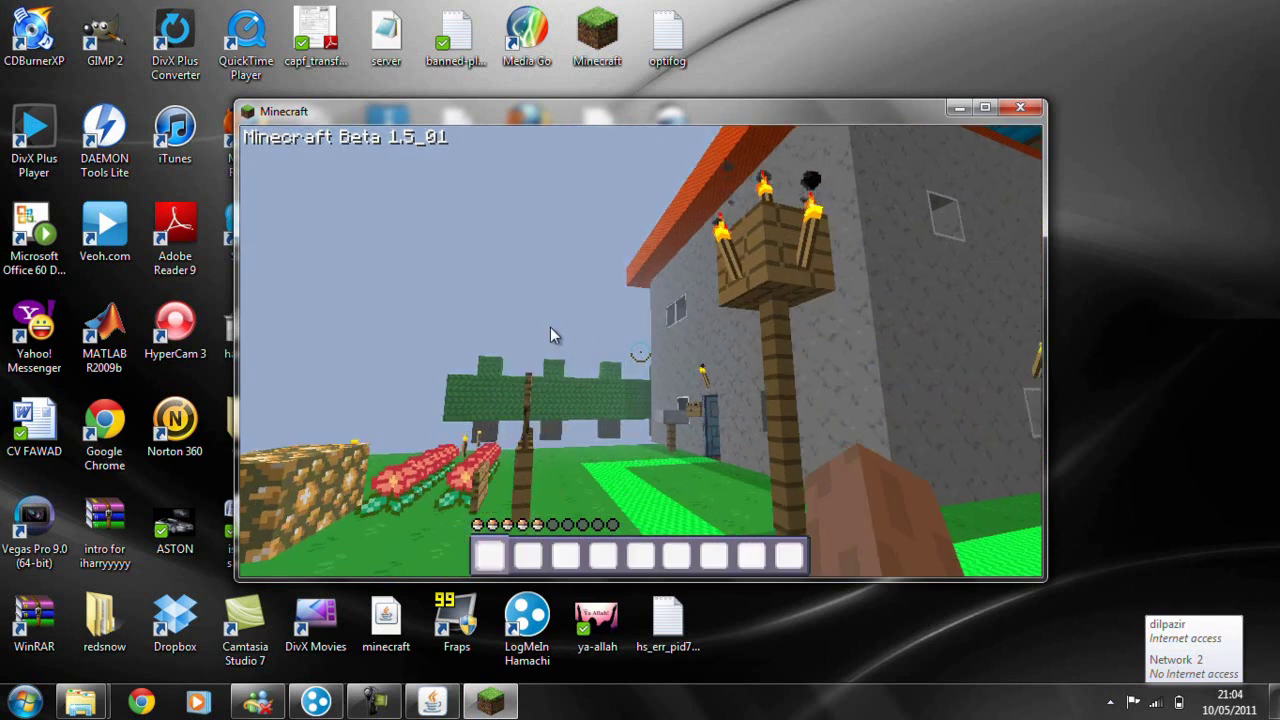
key(w)
key(d)
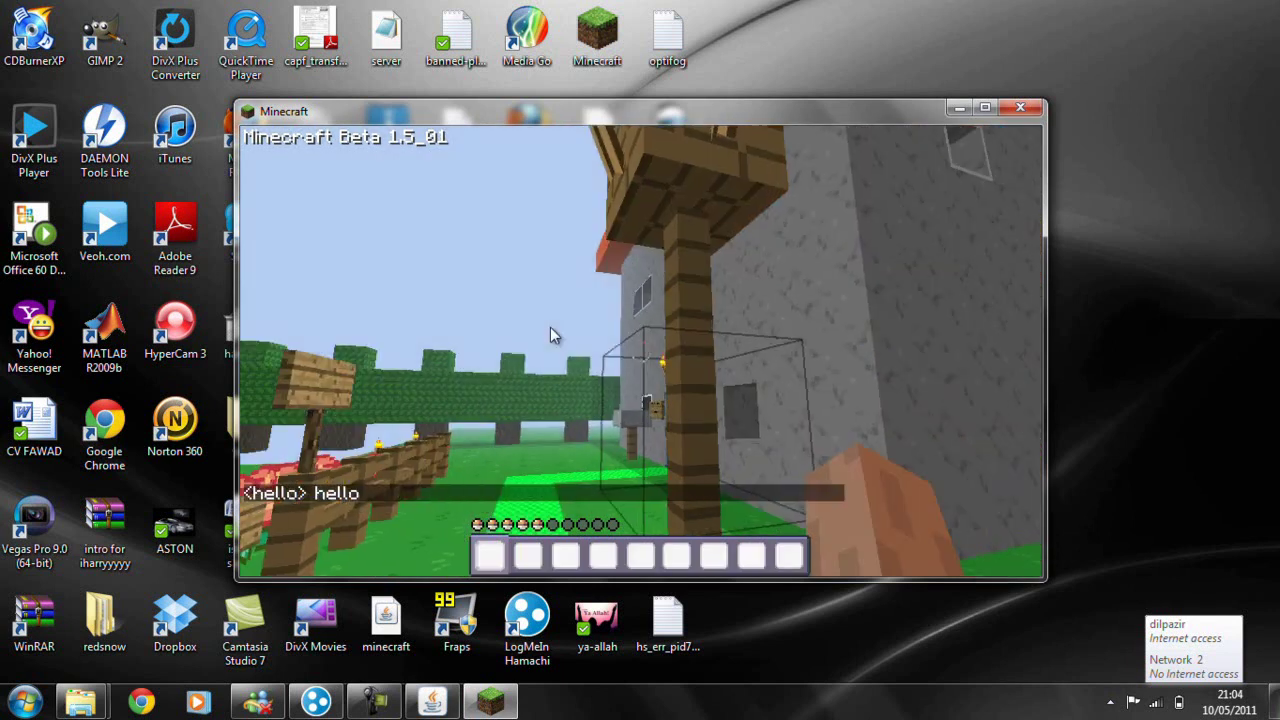
text(thi)
key(Return)
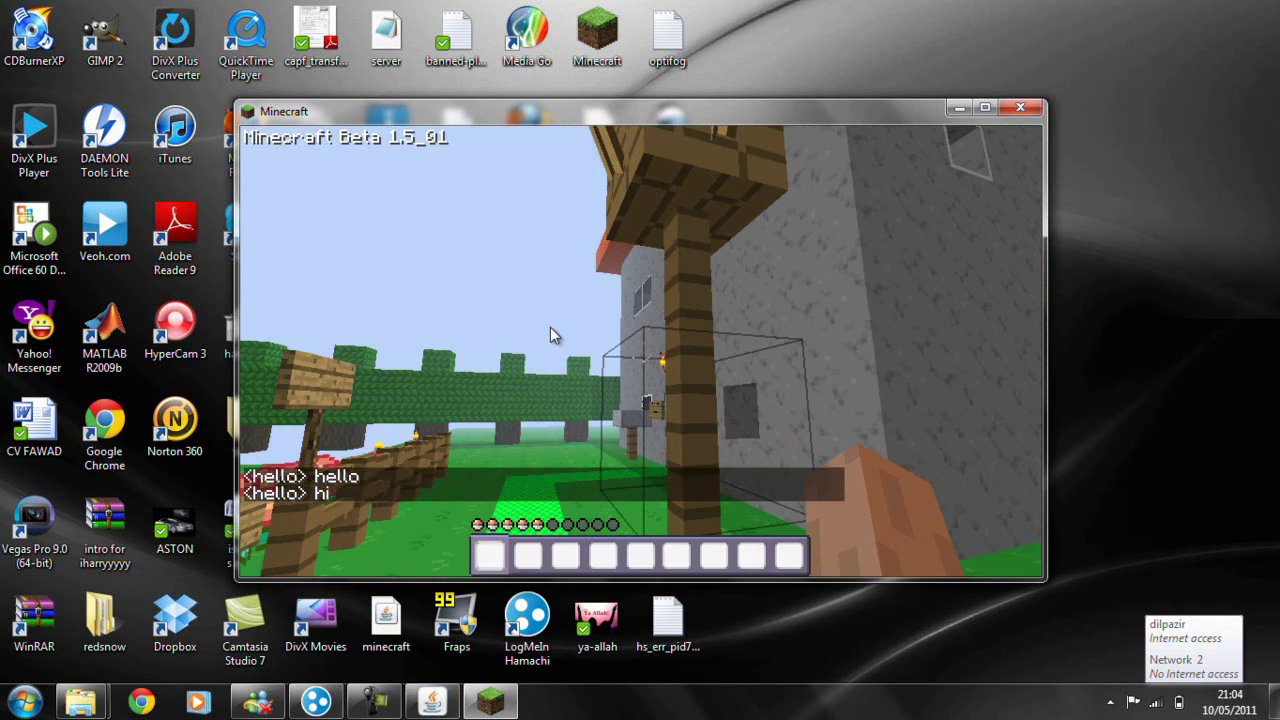
text(t)
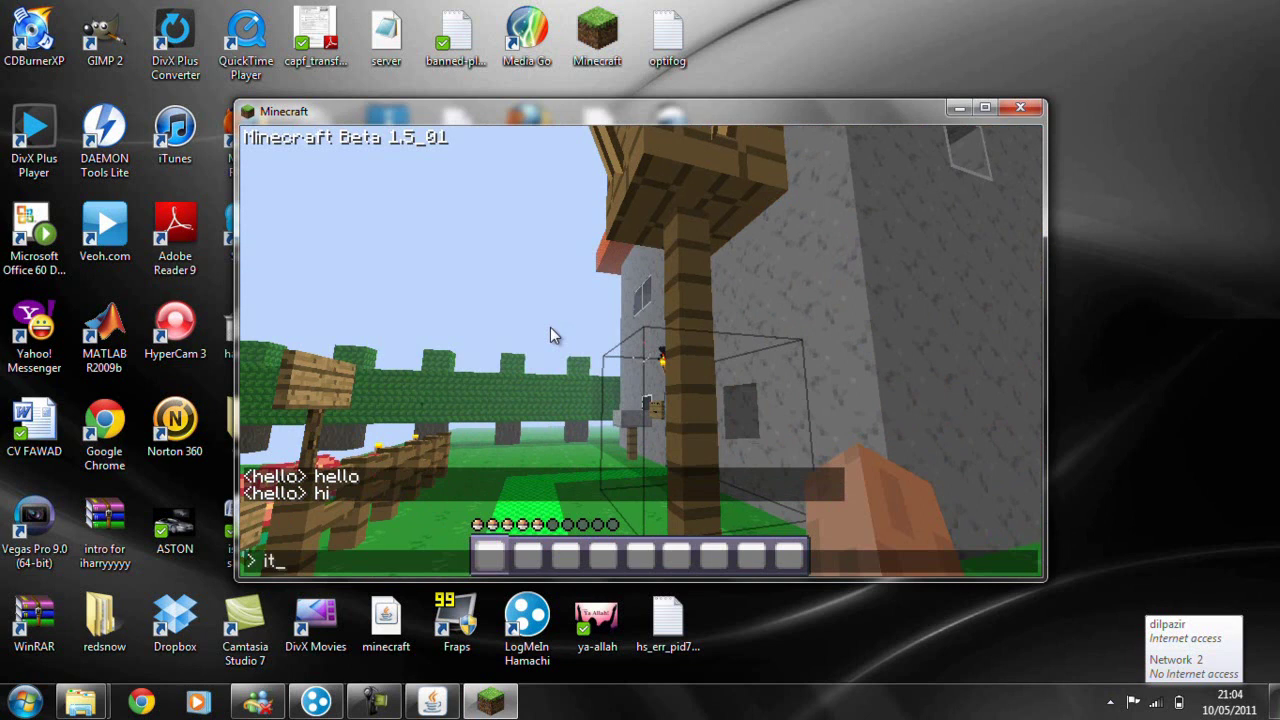
text(its ideviceking)
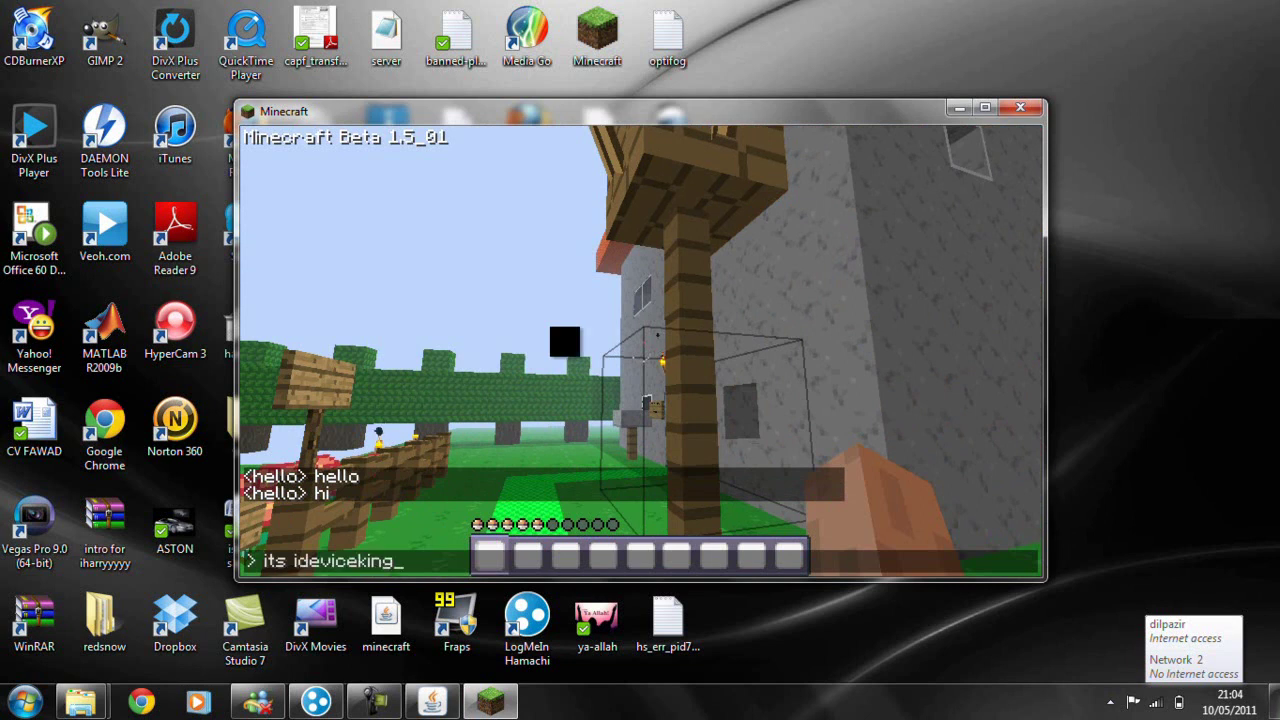
key(Return)
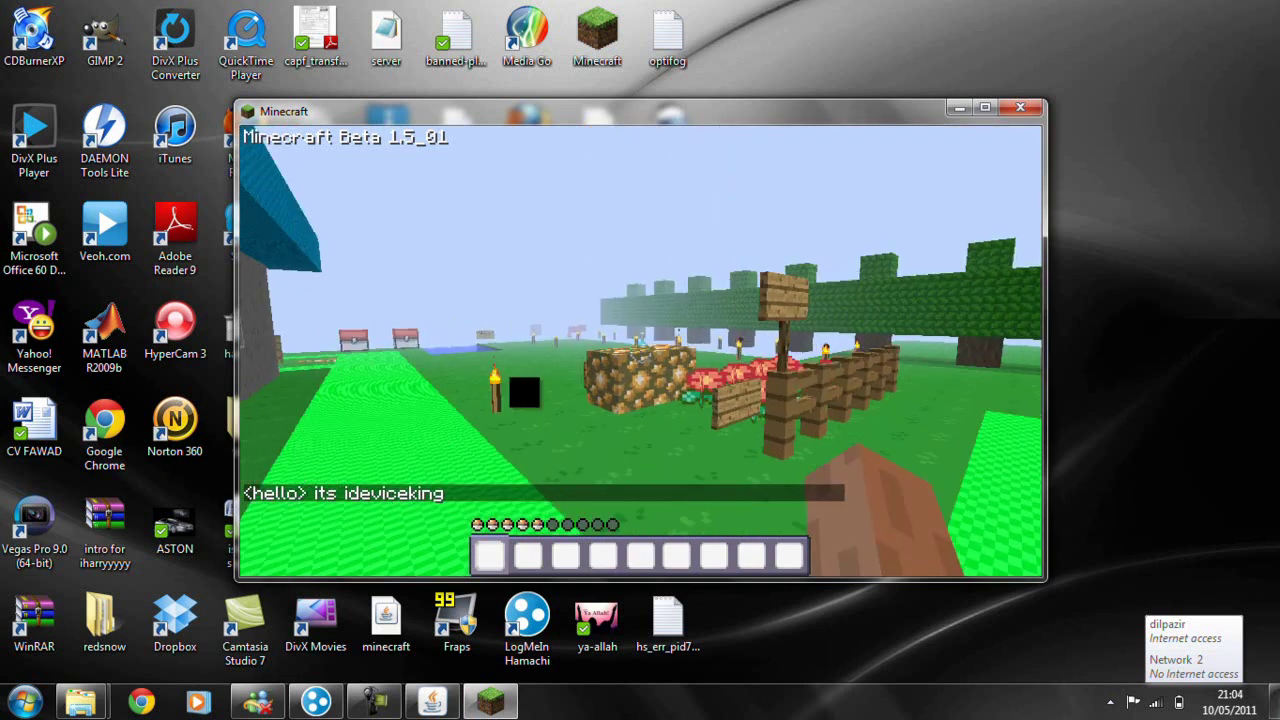
Walk along the green path through the town and open the game menu.
key(w)
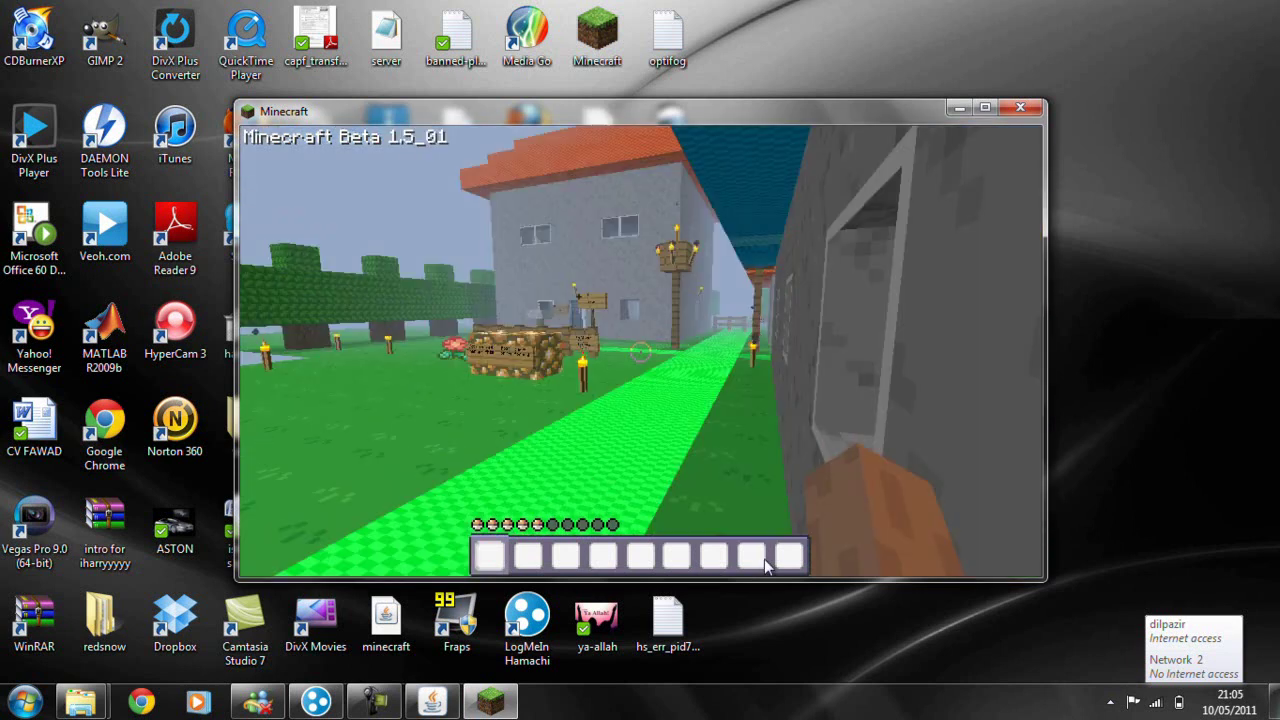
key(Escape)
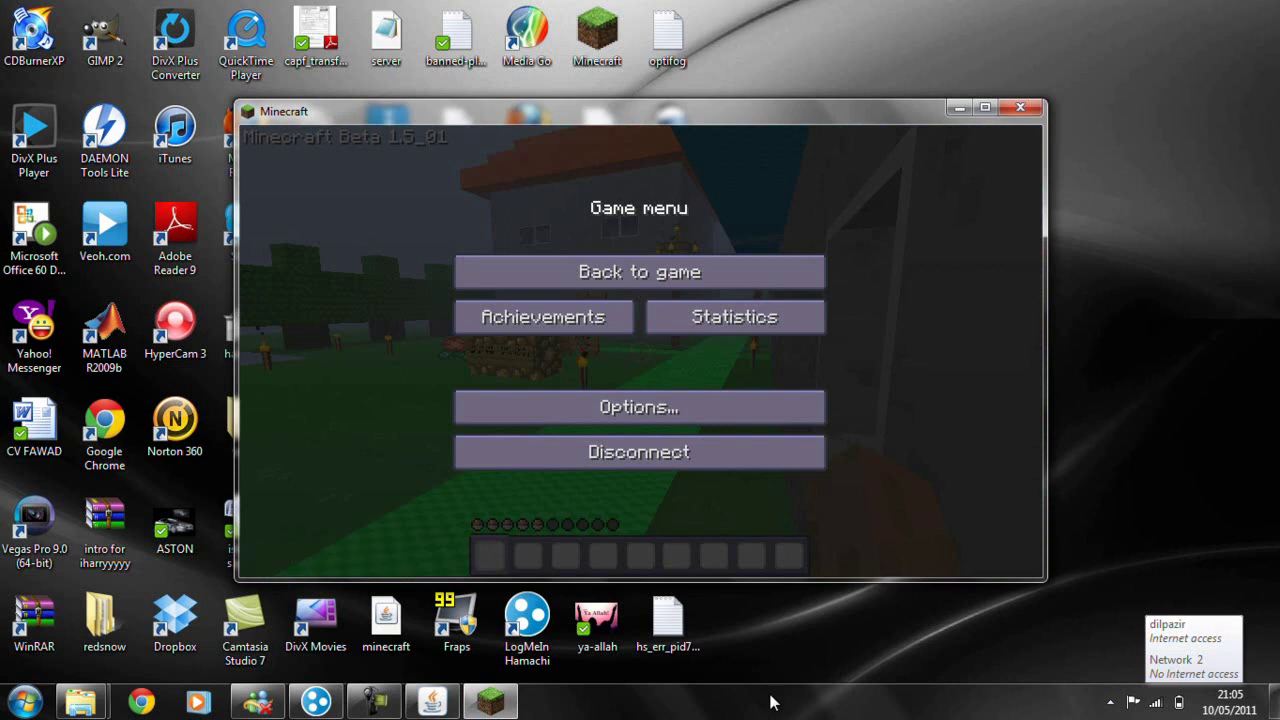